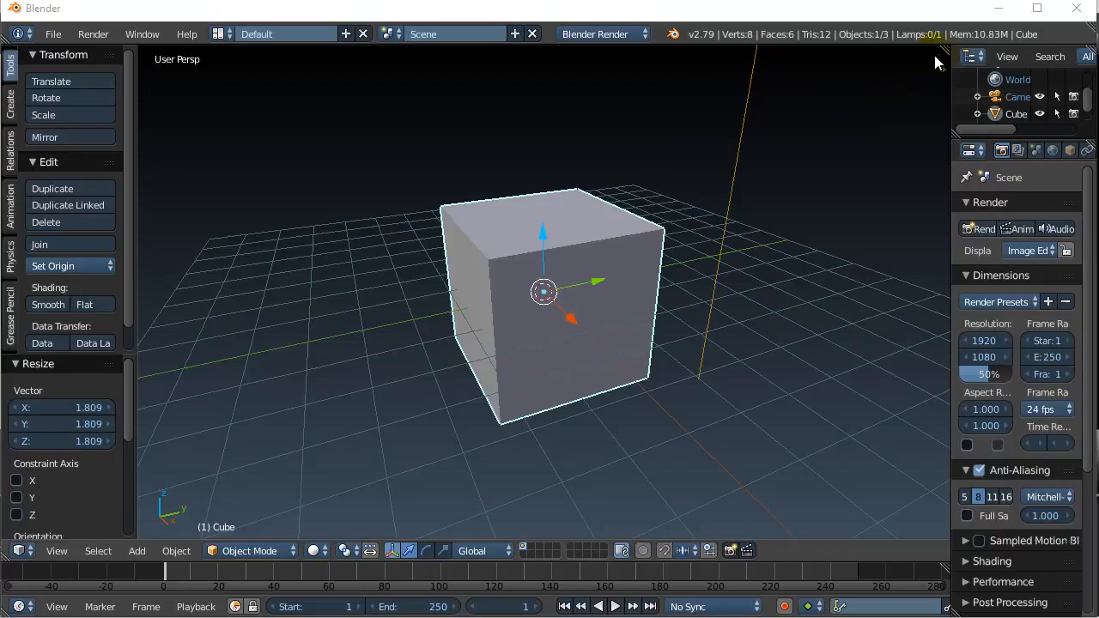
- Split the 3D viewport vertically into left and right views of the cube
left_click_drag(943, 69, 437, 73)
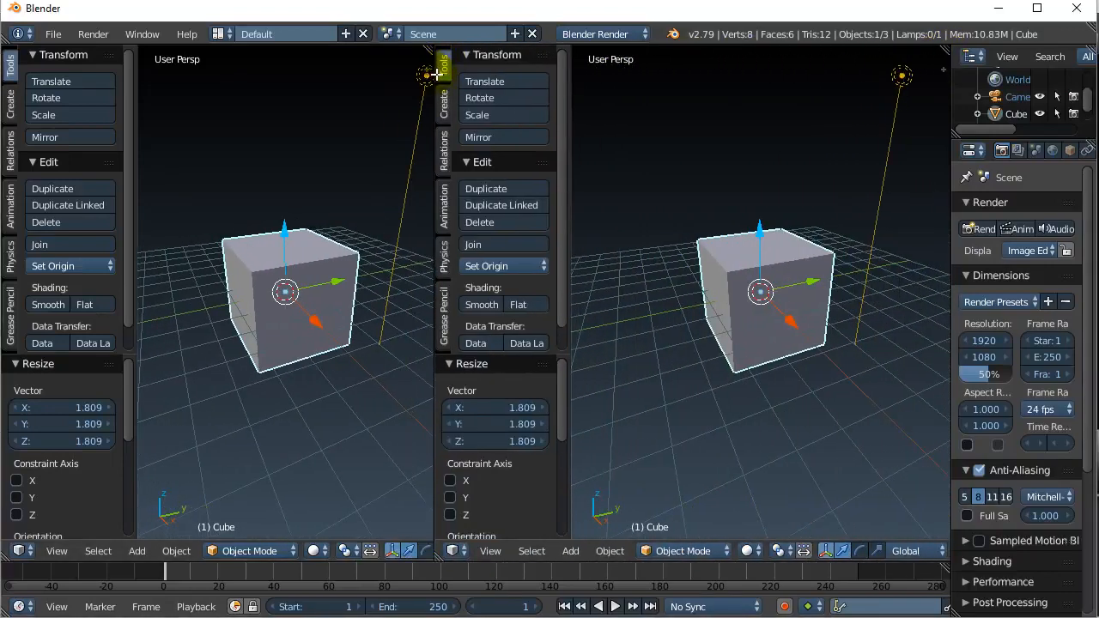
- Turn the right view into a UV/Image Editor and widen the Properties panel
left_click(454, 552)
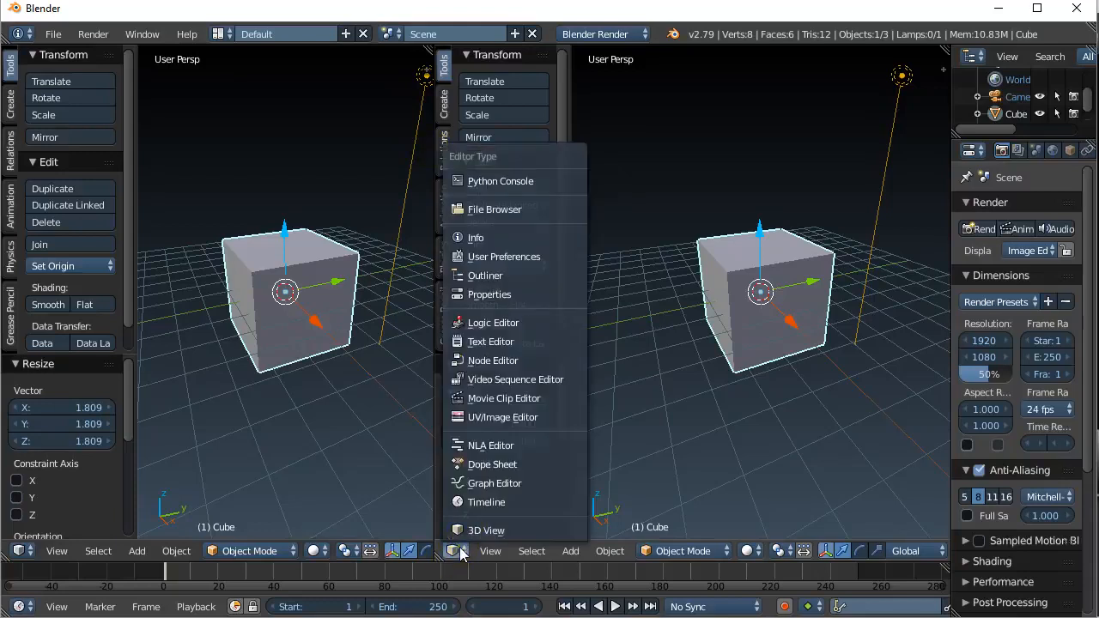
left_click(482, 418)
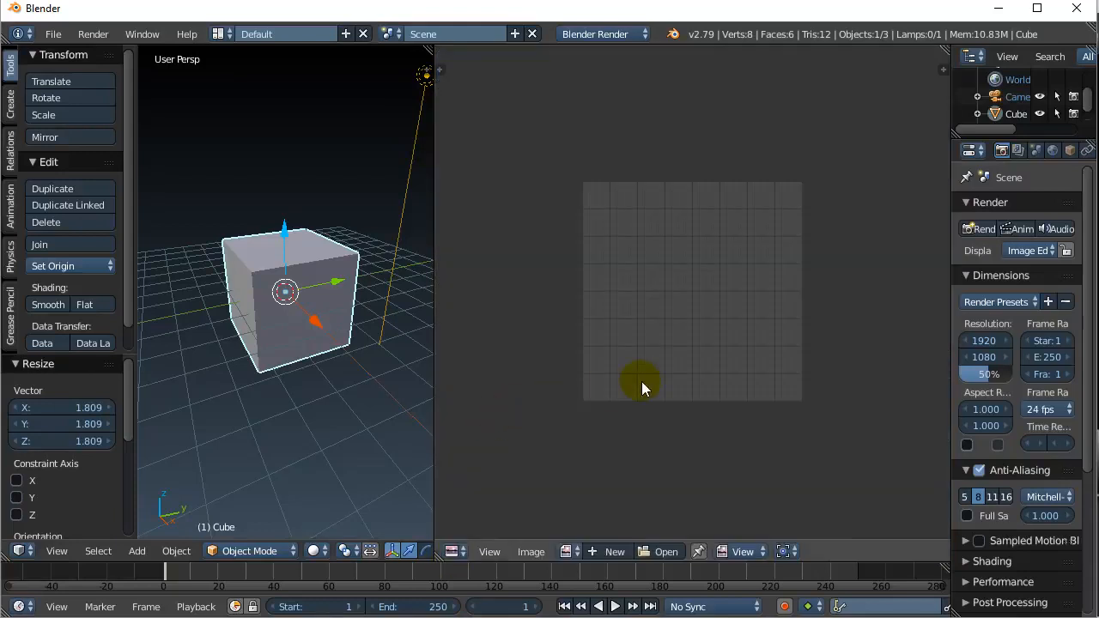
scroll(641, 381, "up", 2)
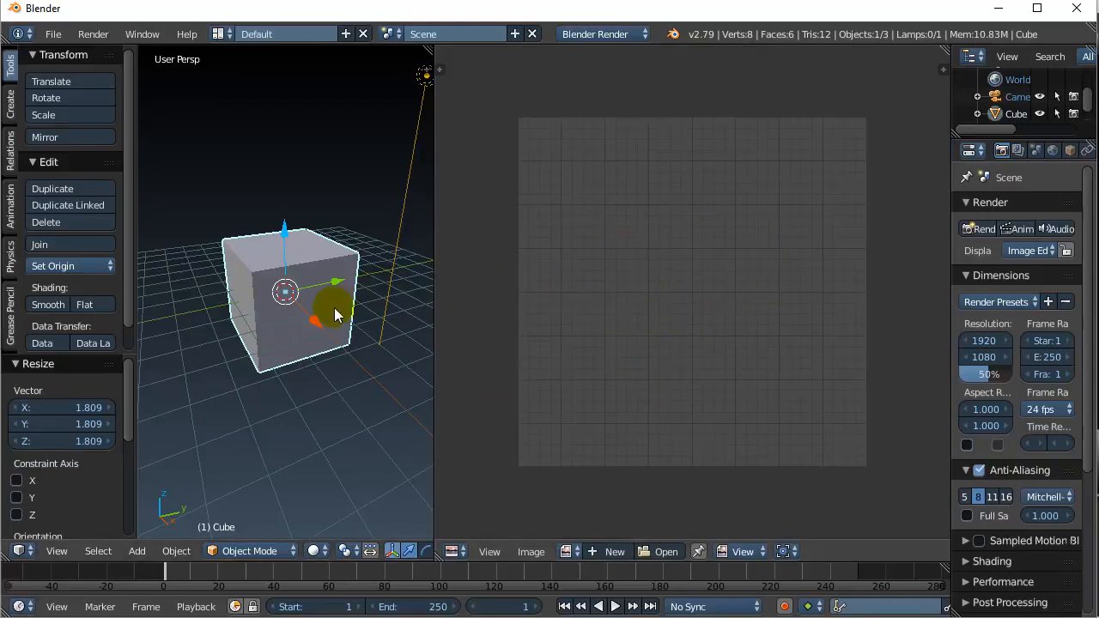
left_click_drag(949, 274, 854, 287)
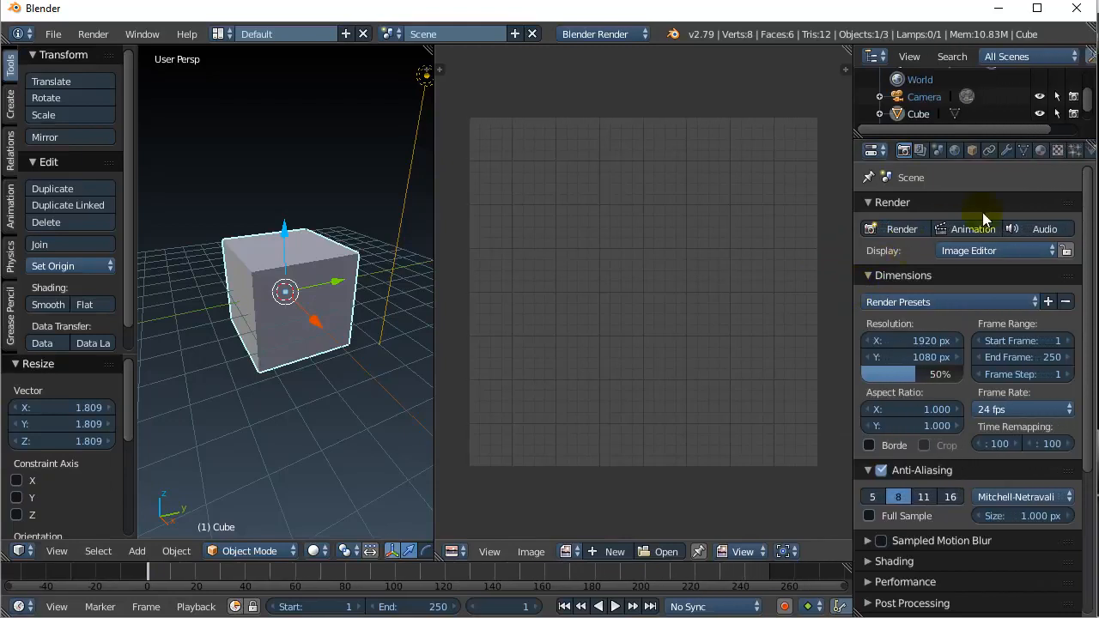
- Show the cube's Material settings with a taller slot list, briefly checking the Texture tab
left_click(1038, 153)
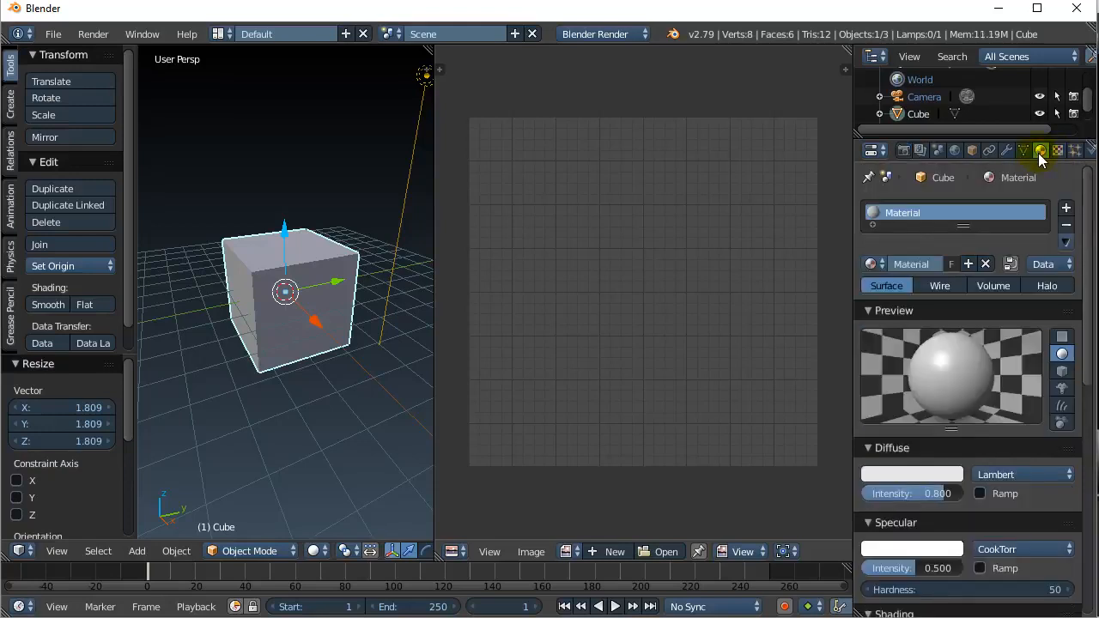
left_click_drag(964, 225, 964, 257)
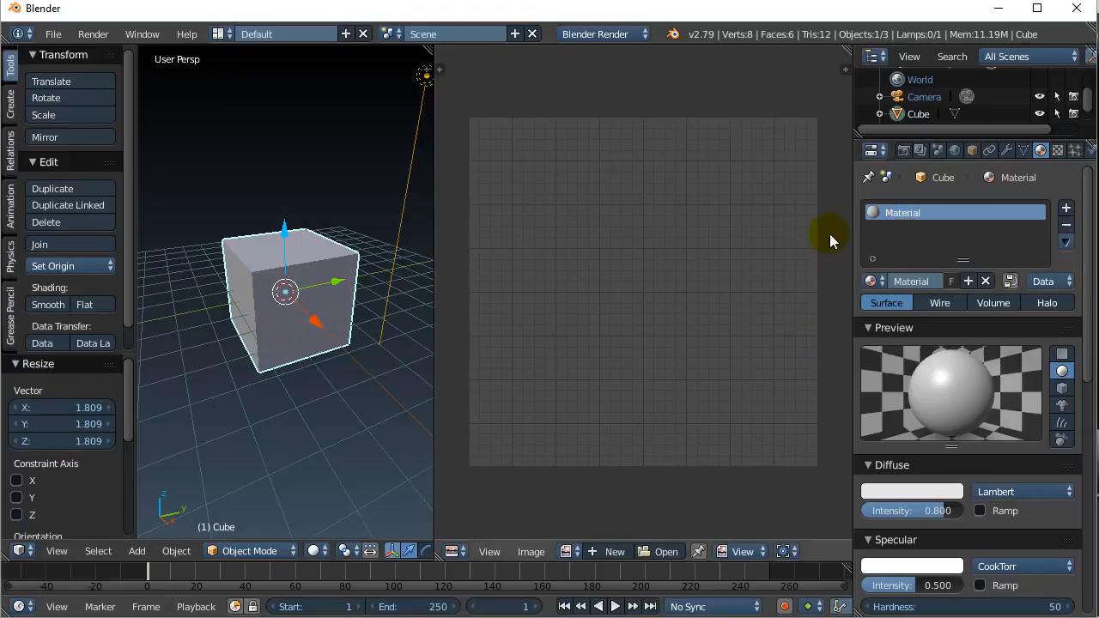
left_click(1058, 151)
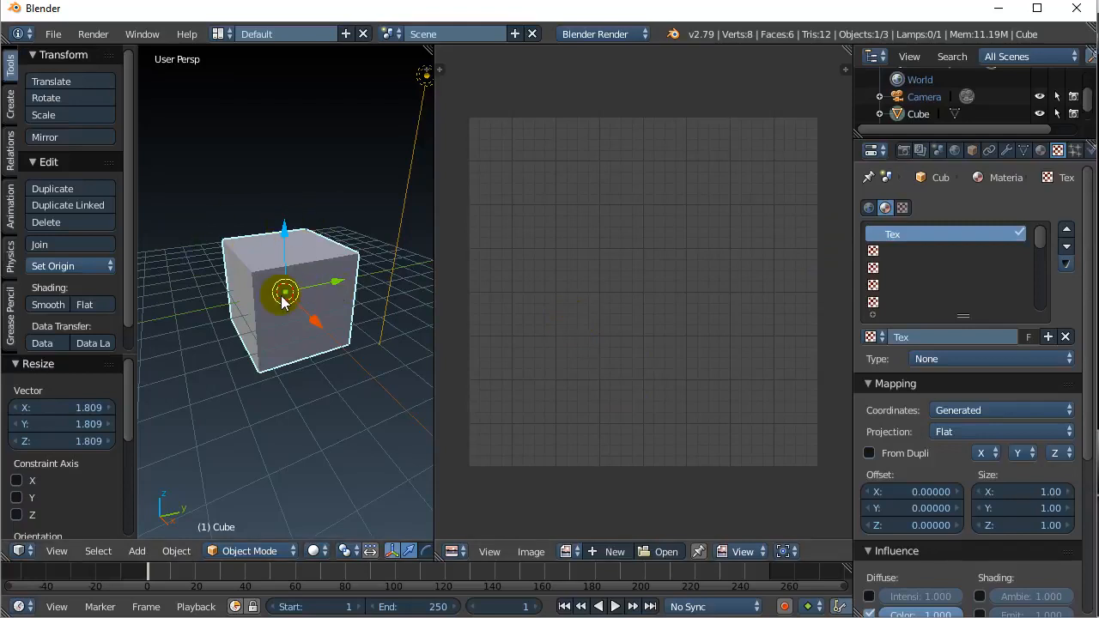
left_click(1040, 152)
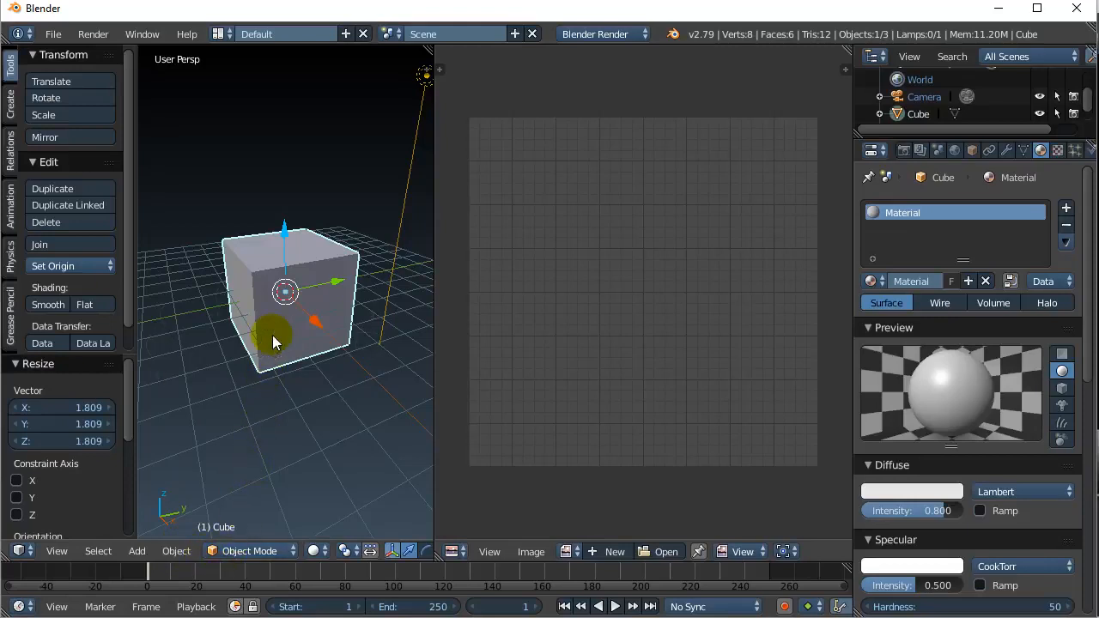
key("Tab")
- Select the whole cube in Edit Mode and apply the standard UV Unwrap
left_click(344, 333)
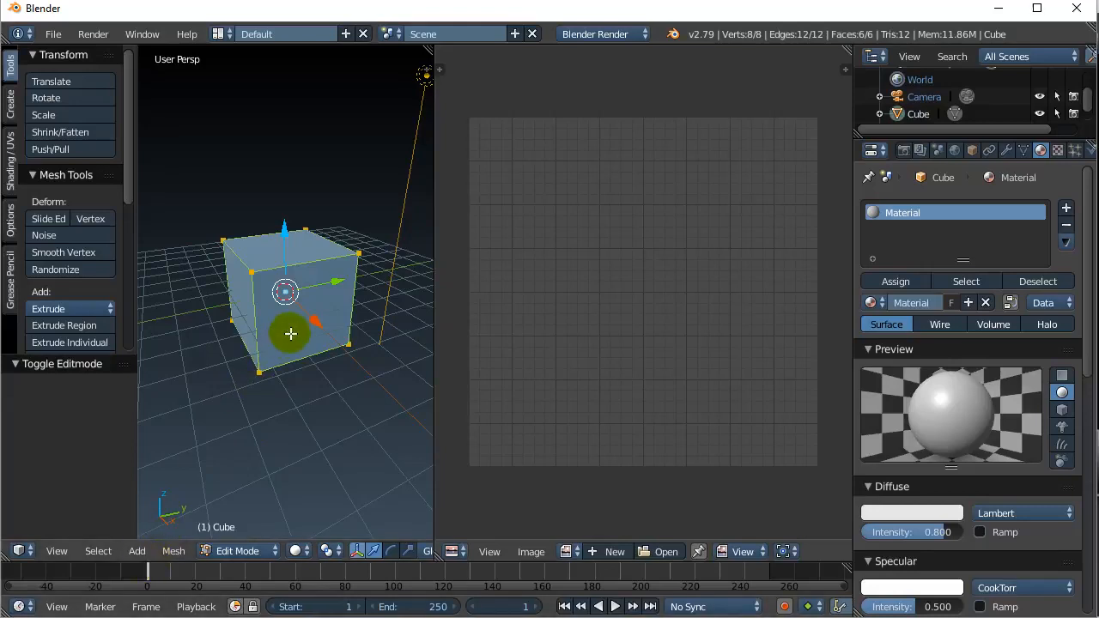
key("a")
key("a")
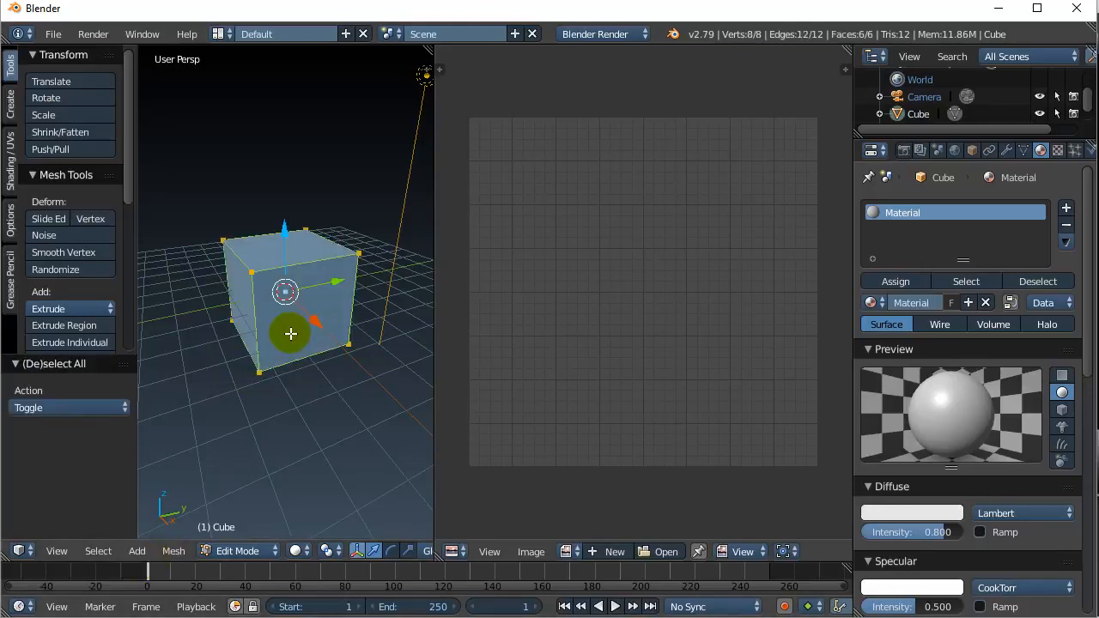
left_click(174, 552)
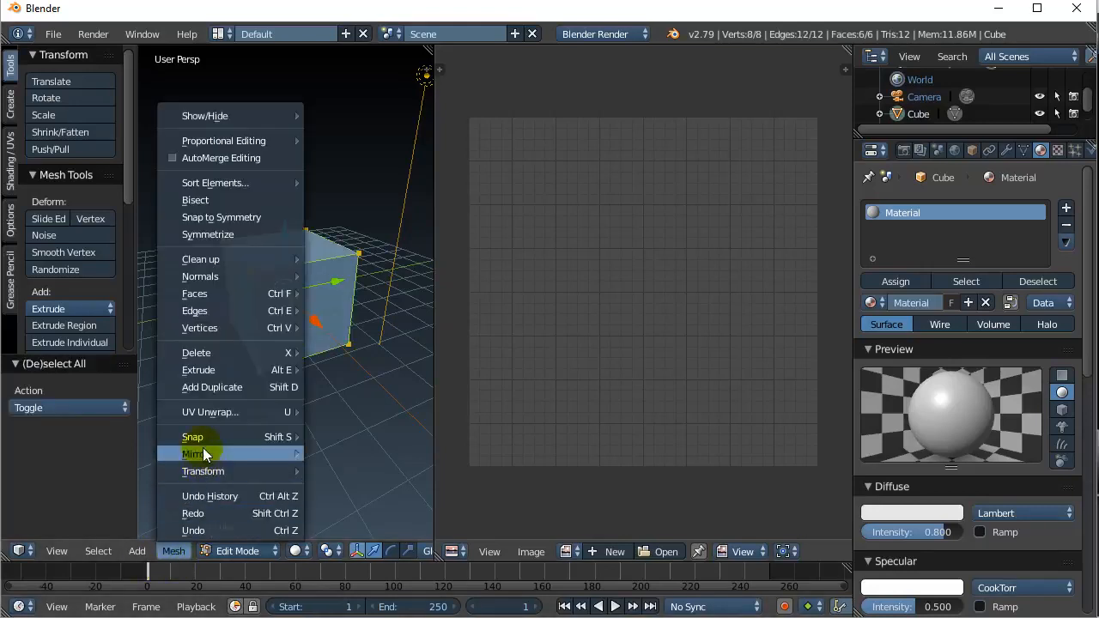
mouse_move(206, 414)
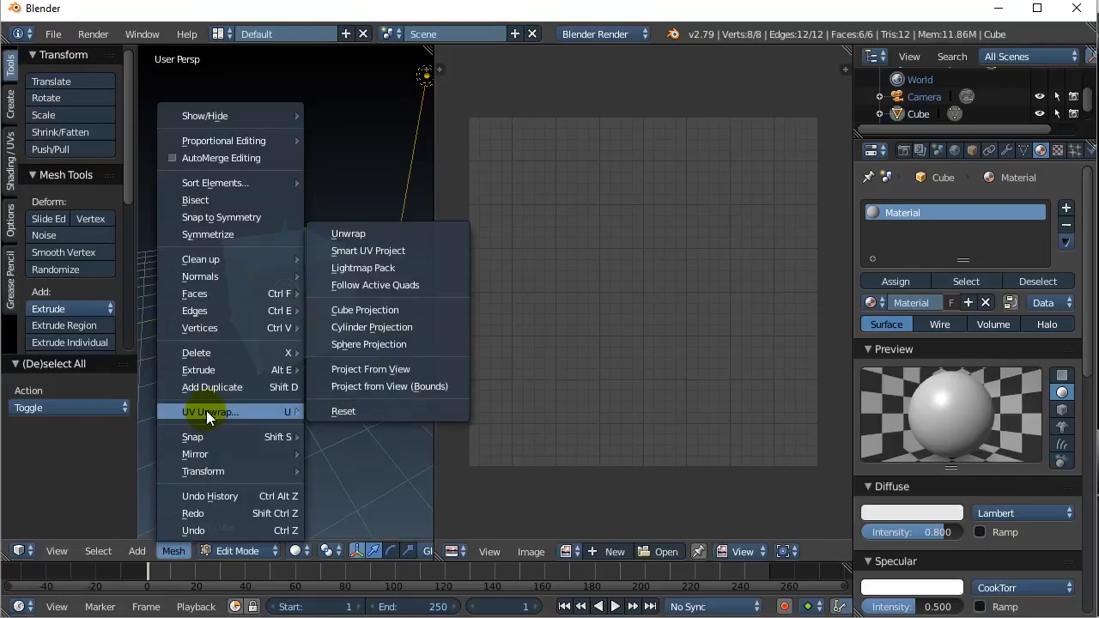
left_click(359, 233)
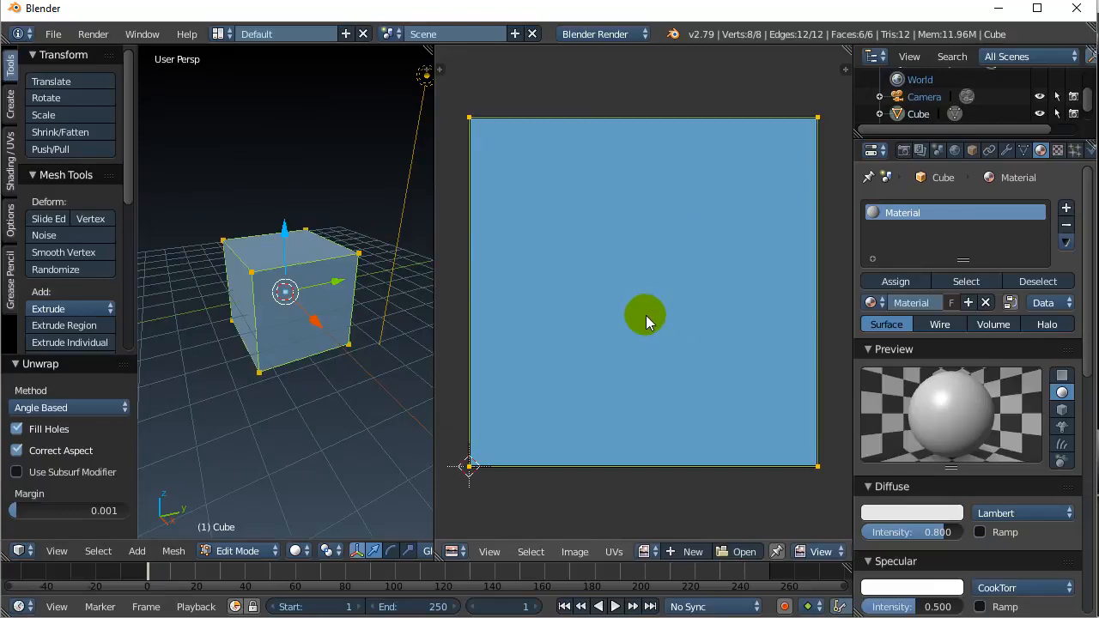
left_click(175, 553)
mouse_move(206, 414)
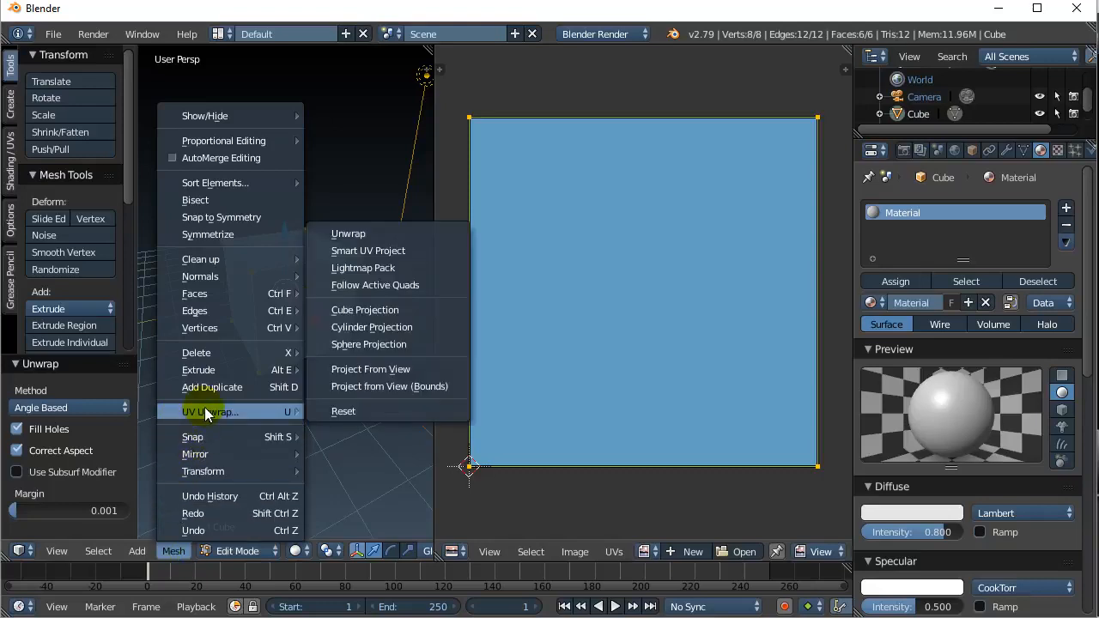
- Smart UV Project the cube with a 0.12 island margin, giving six separate islands
left_click(384, 254)
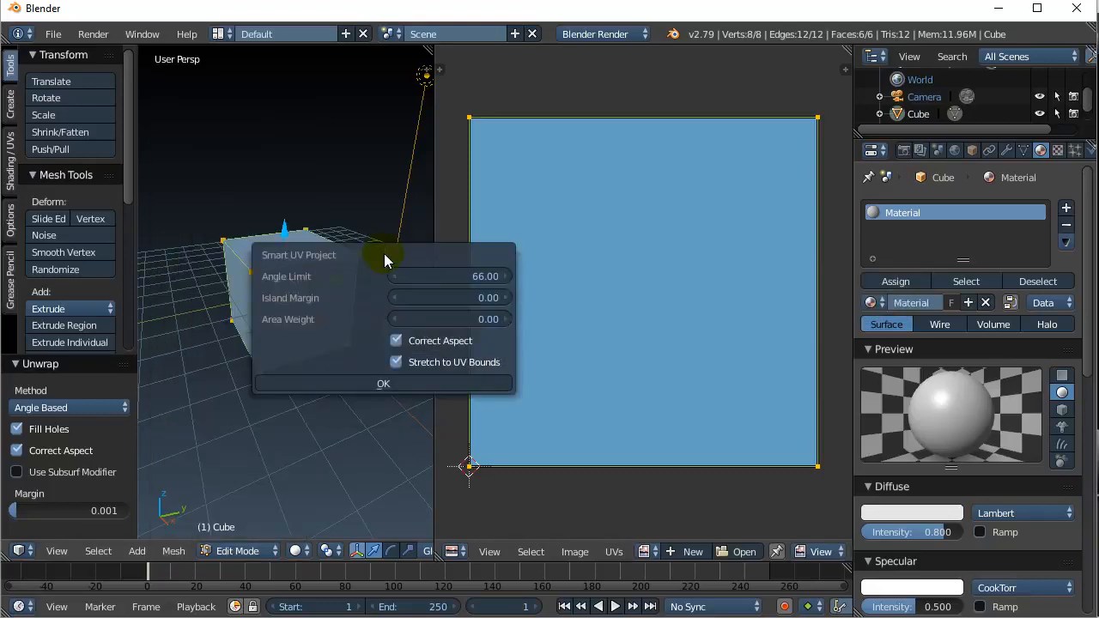
left_click(506, 298)
left_click(506, 298)
left_click(507, 298)
left_click(506, 298)
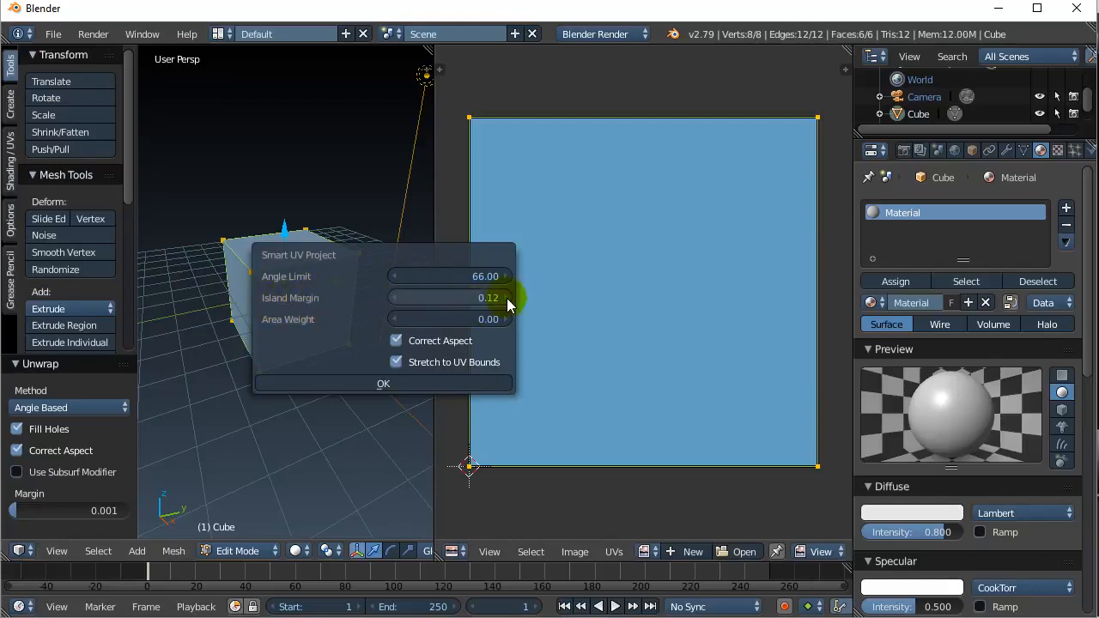
left_click(384, 384)
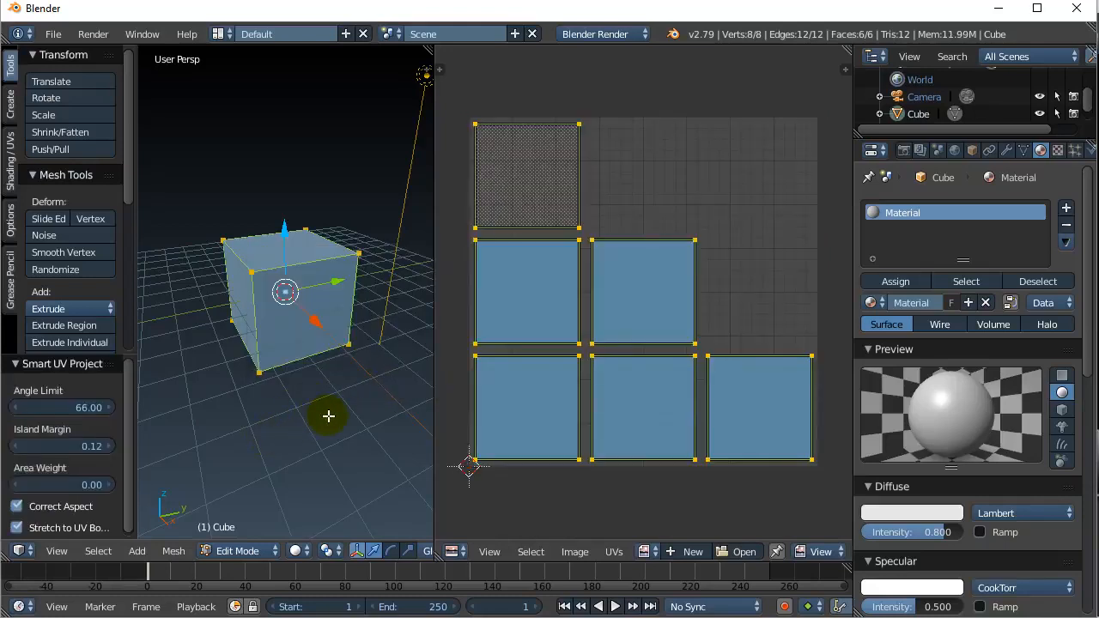
left_click(173, 550)
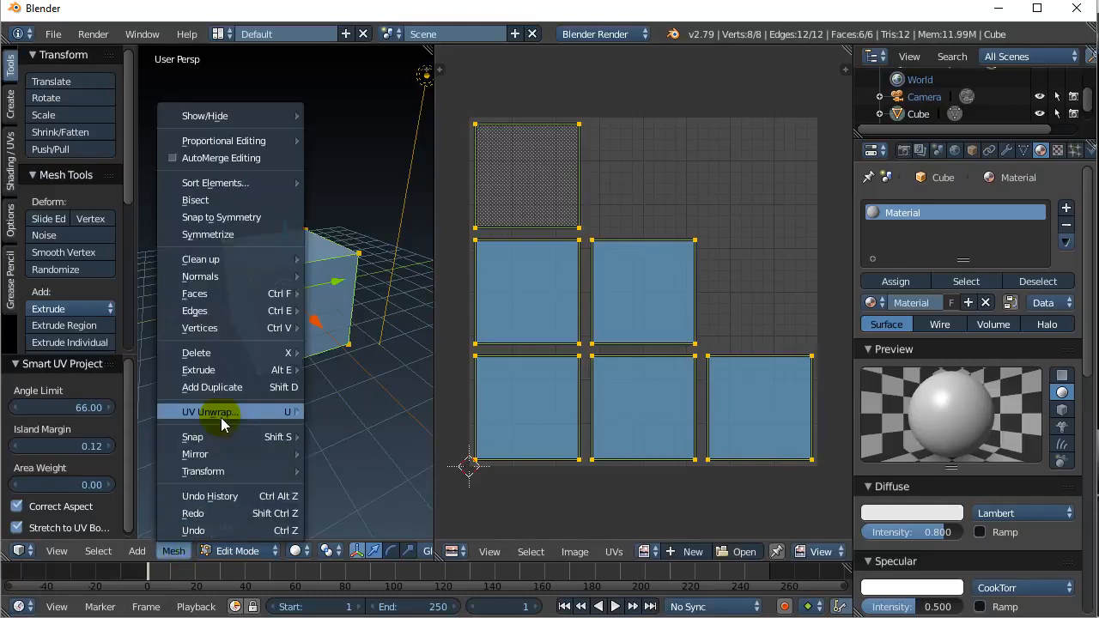
mouse_move(267, 413)
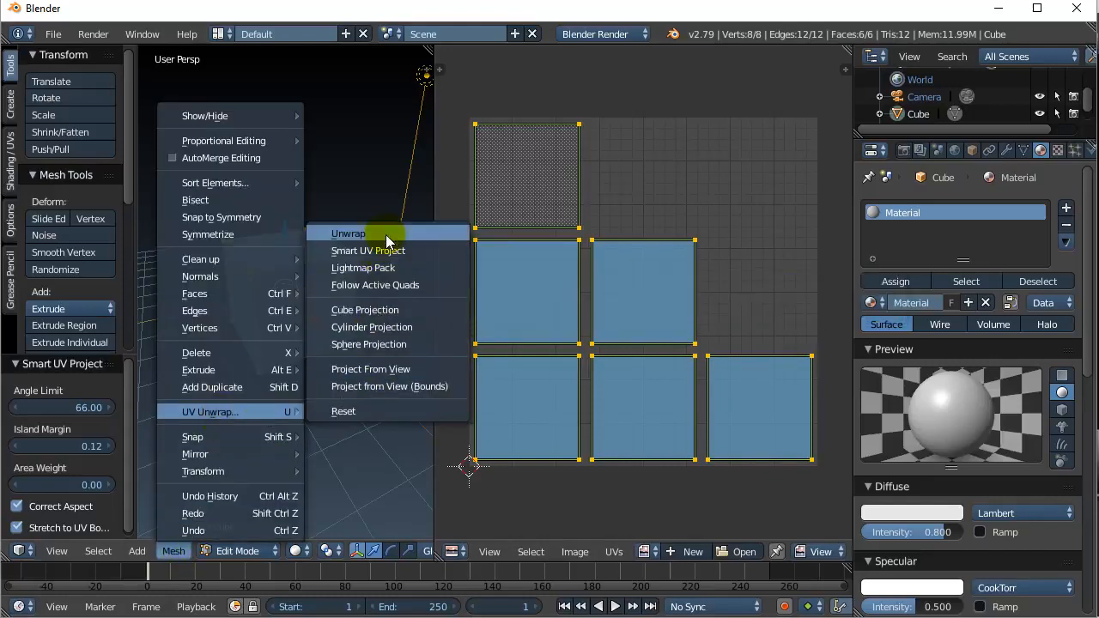
left_click(621, 183)
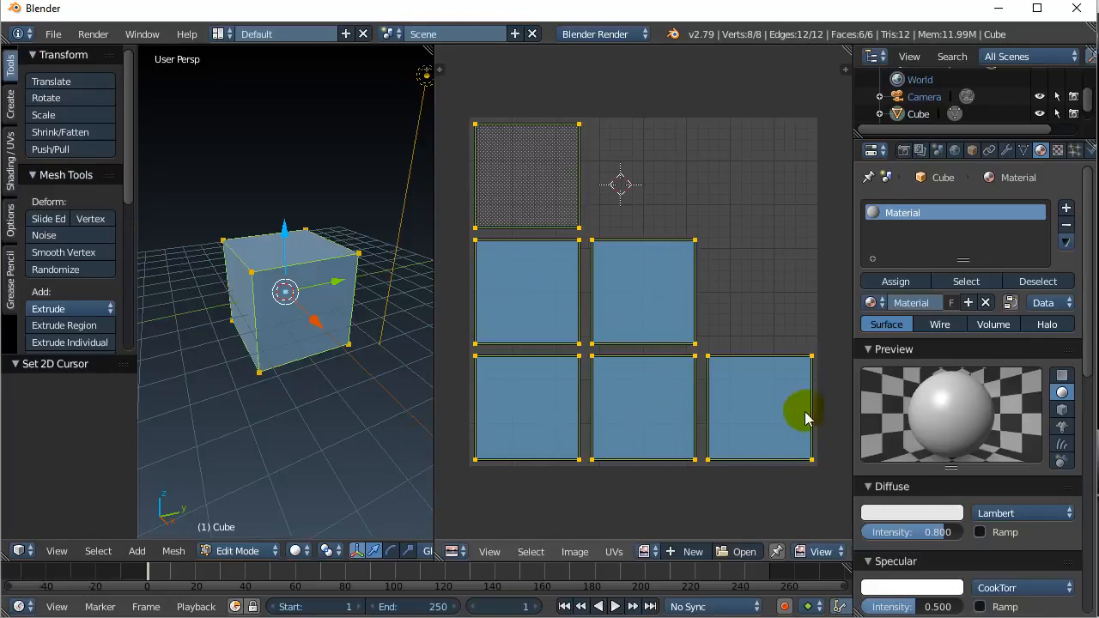
- Create a new 1024×1024 image named myImage with a yellow fill colour
left_click(568, 557)
left_click(597, 532)
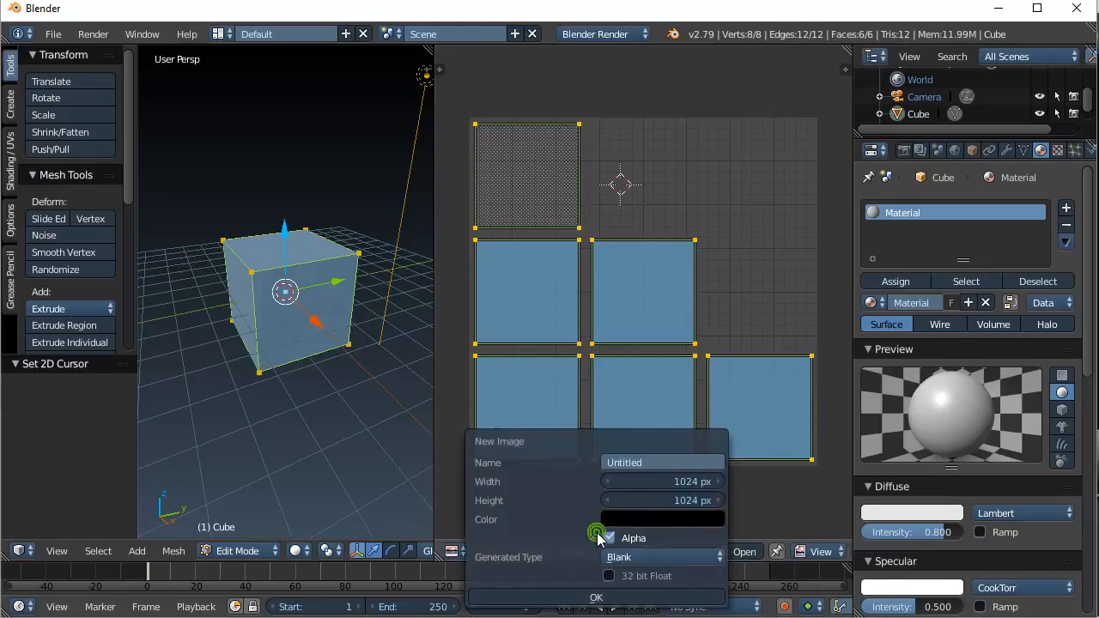
left_click(644, 462)
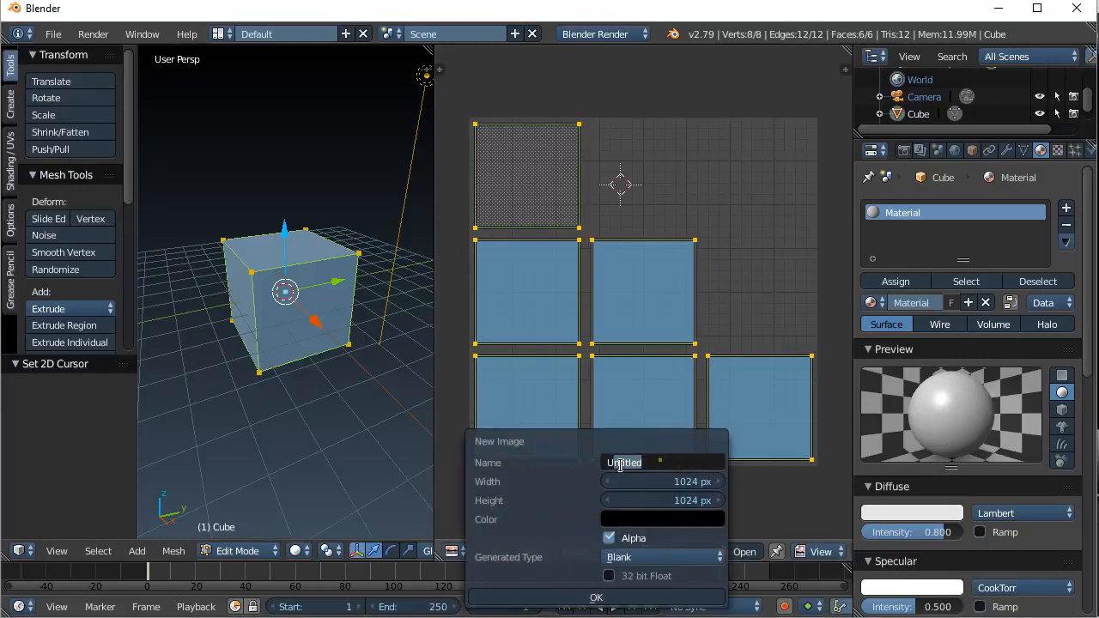
type("myImage")
key("Return")
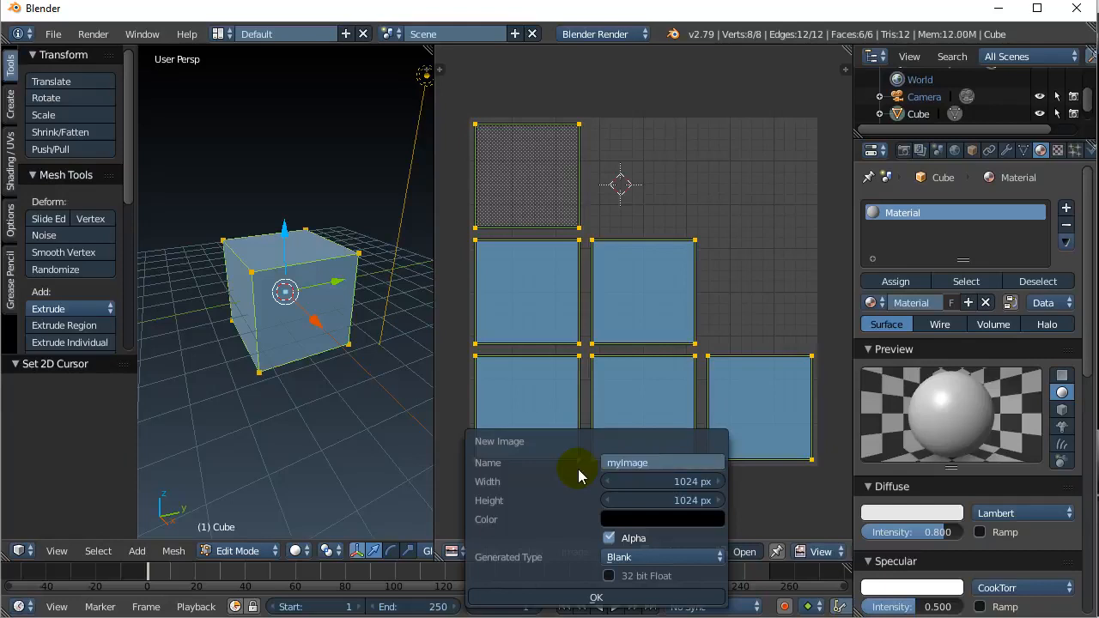
left_click(662, 525)
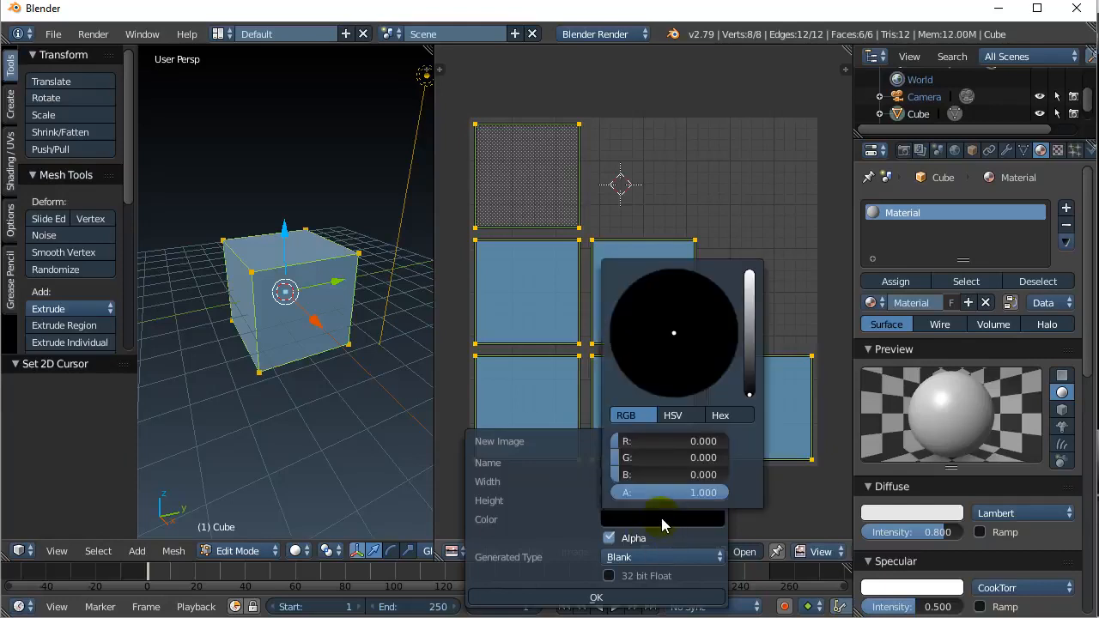
scroll(748, 394, "up", 10)
scroll(748, 394, "up", 8)
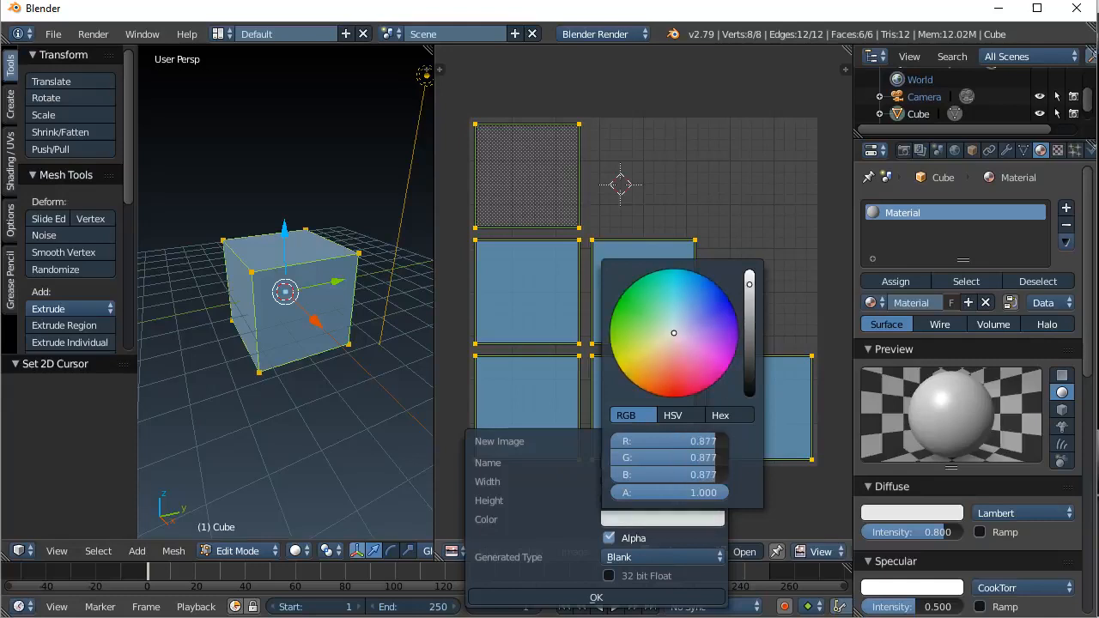
left_click_drag(649, 348, 632, 367)
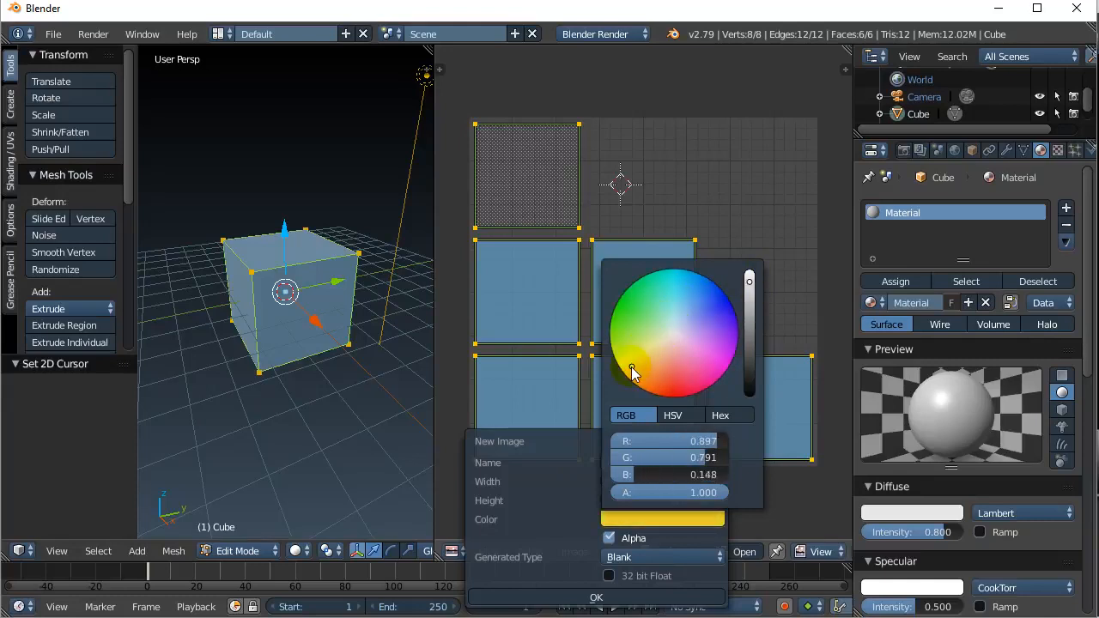
left_click(597, 598)
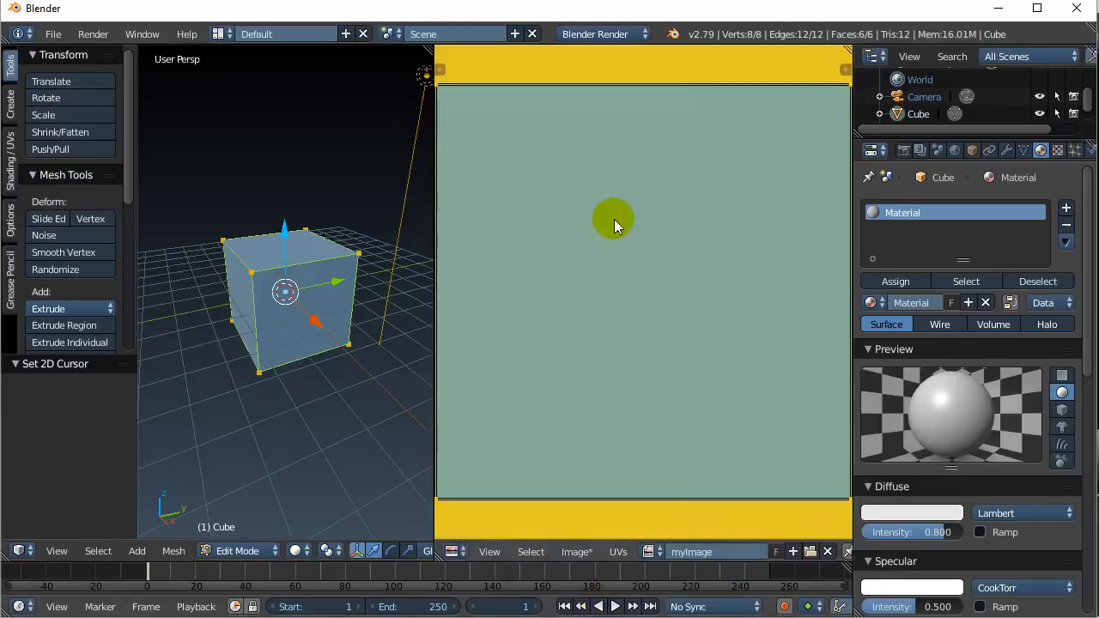
scroll(614, 221, "down", 7)
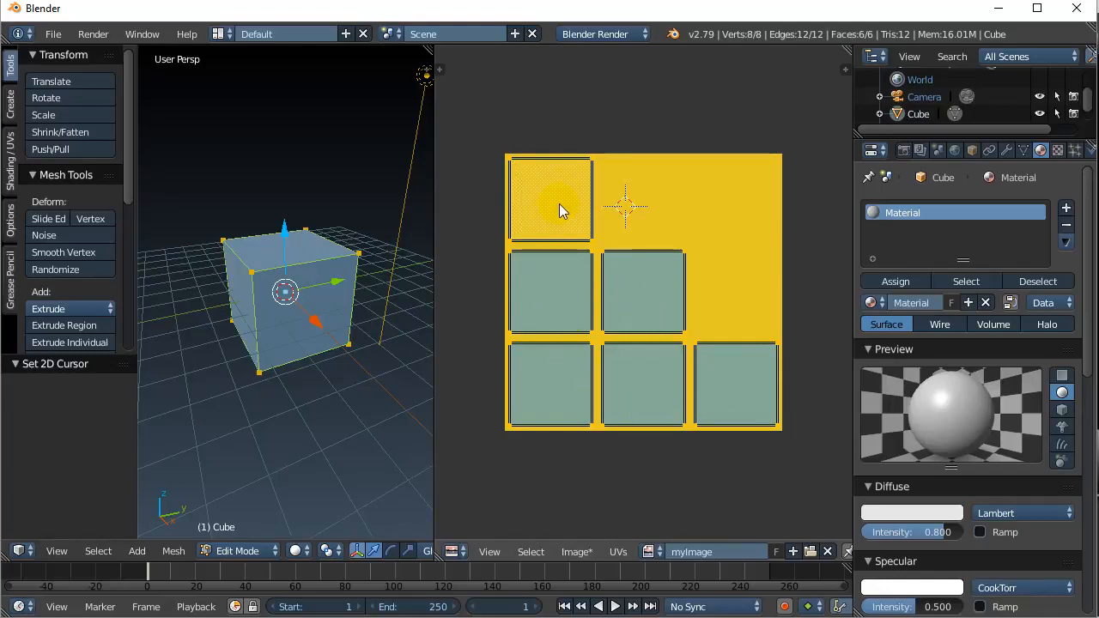
- Rename the cube's UV map to myMap, then show its Material settings
left_click(1025, 152)
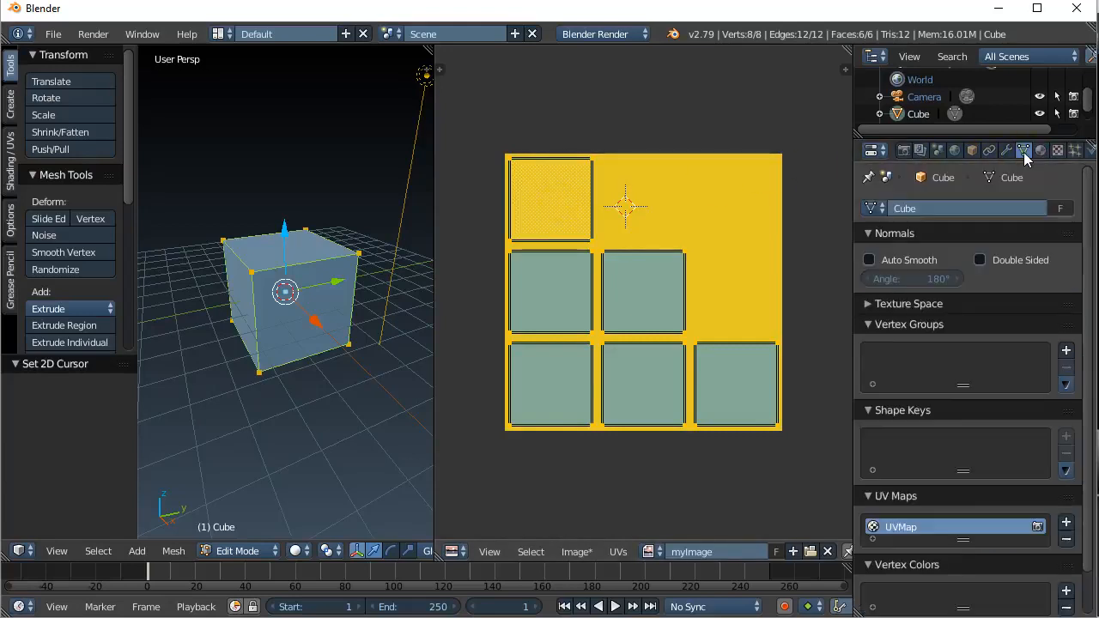
double_click(898, 527)
type("myM")
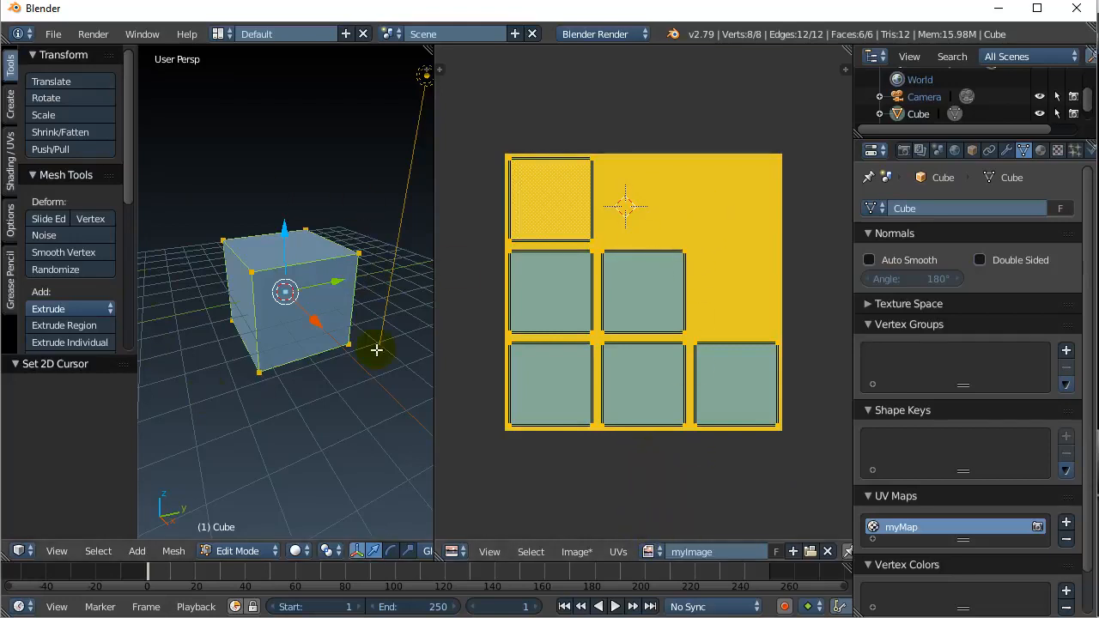
left_click(1040, 151)
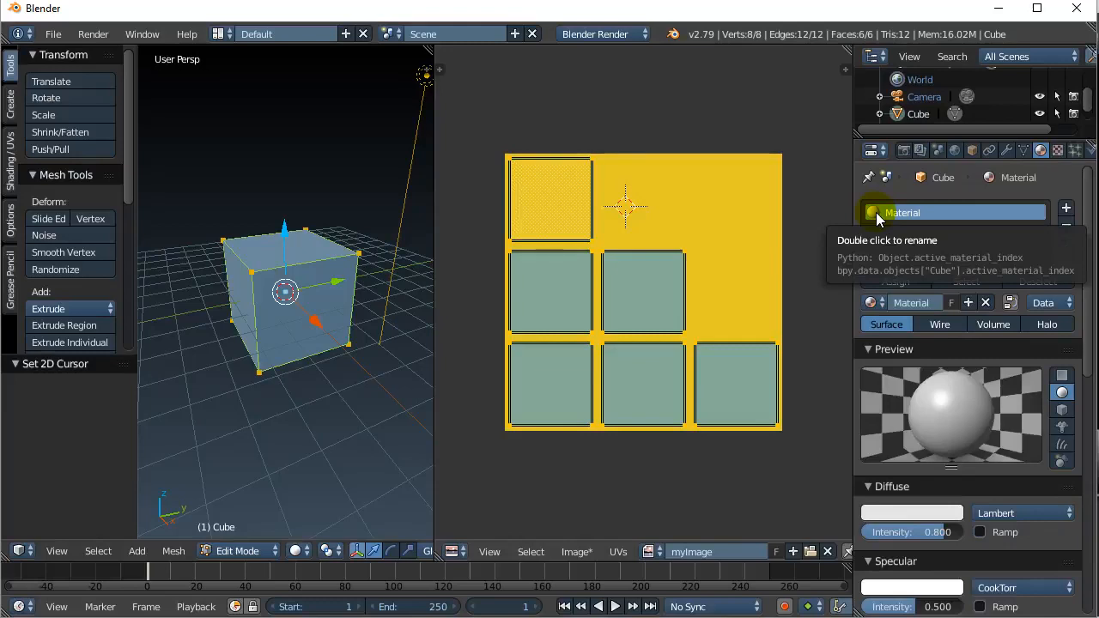
- Make the material's texture an Image or Movie type using myImage
left_click(1058, 151)
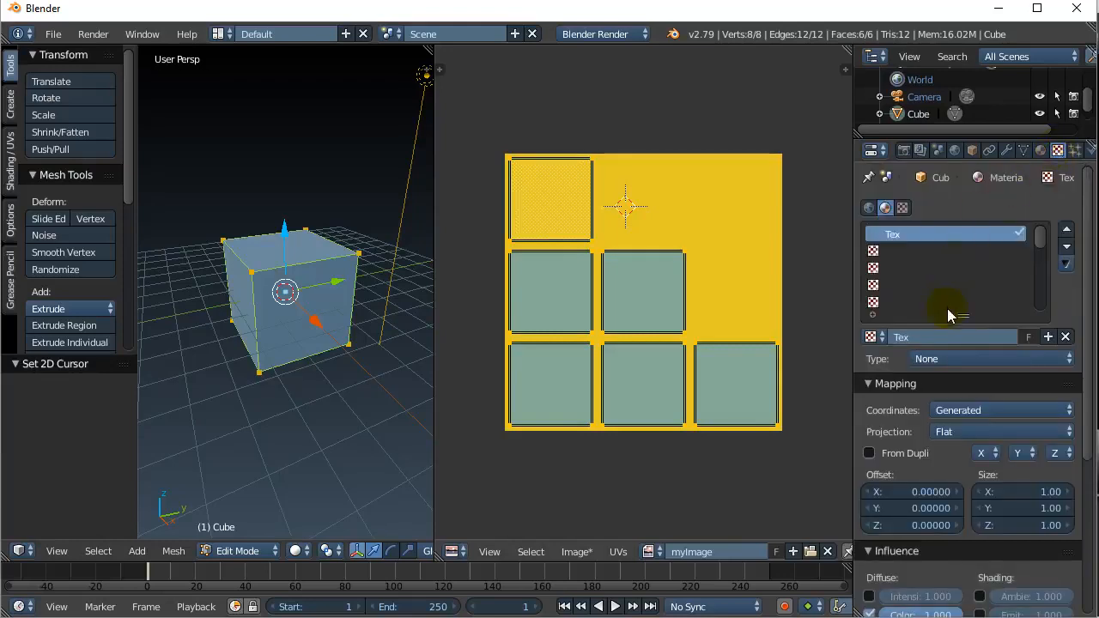
left_click(925, 360)
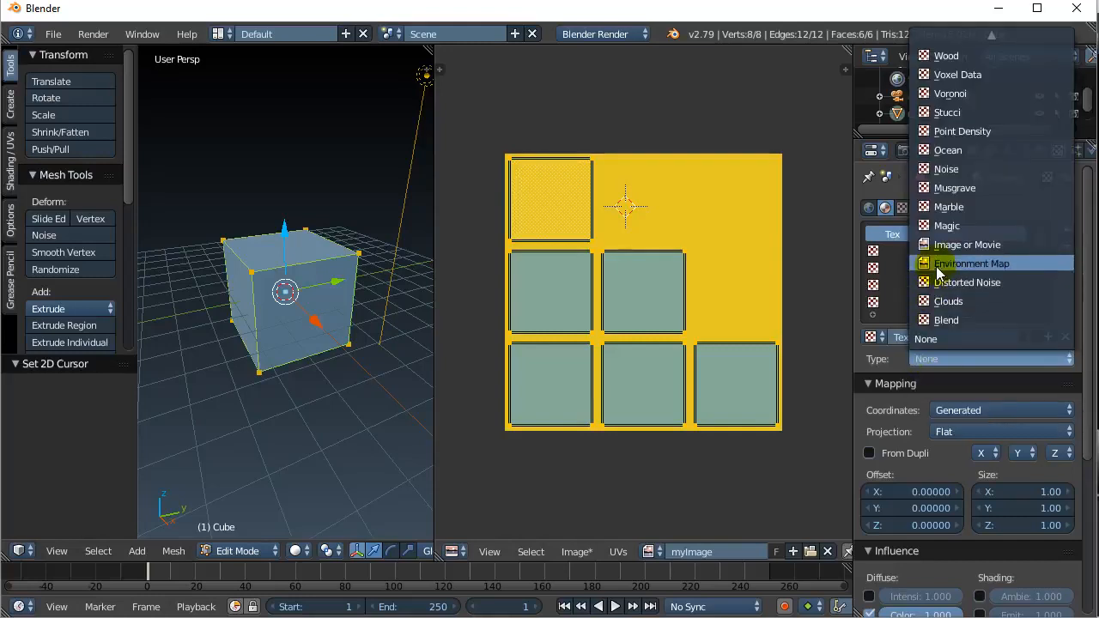
left_click(924, 244)
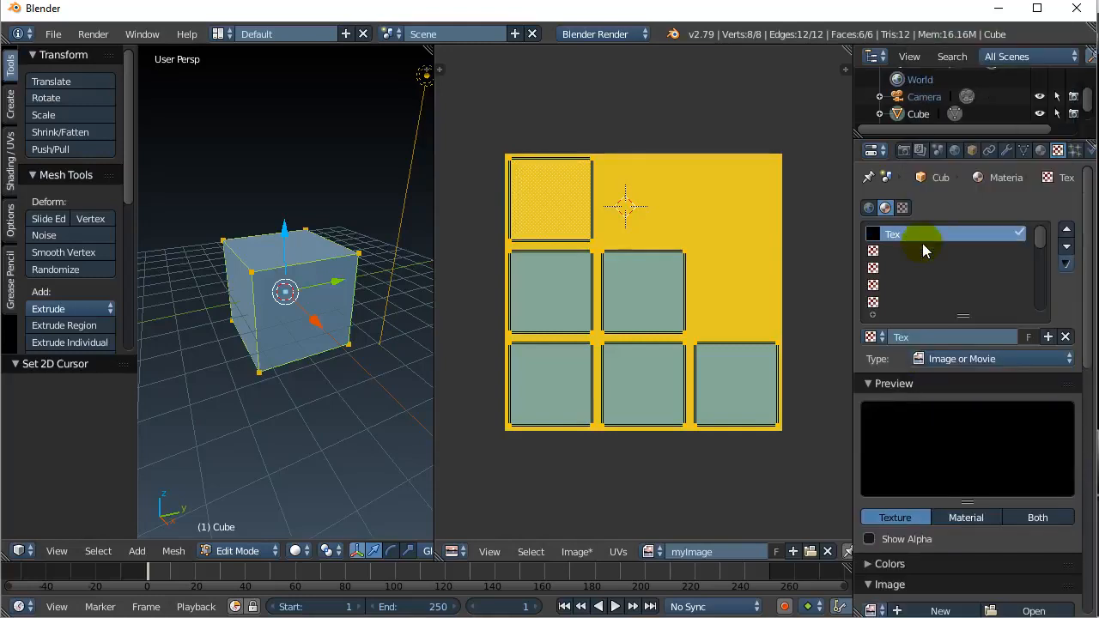
scroll(912, 421, "down", 7)
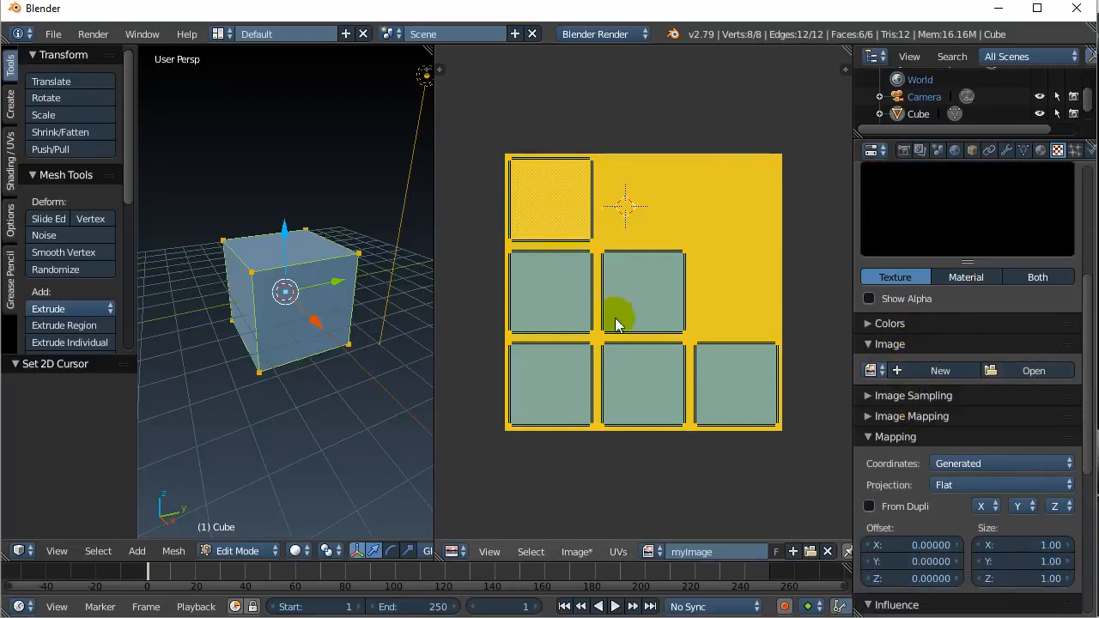
left_click(871, 373)
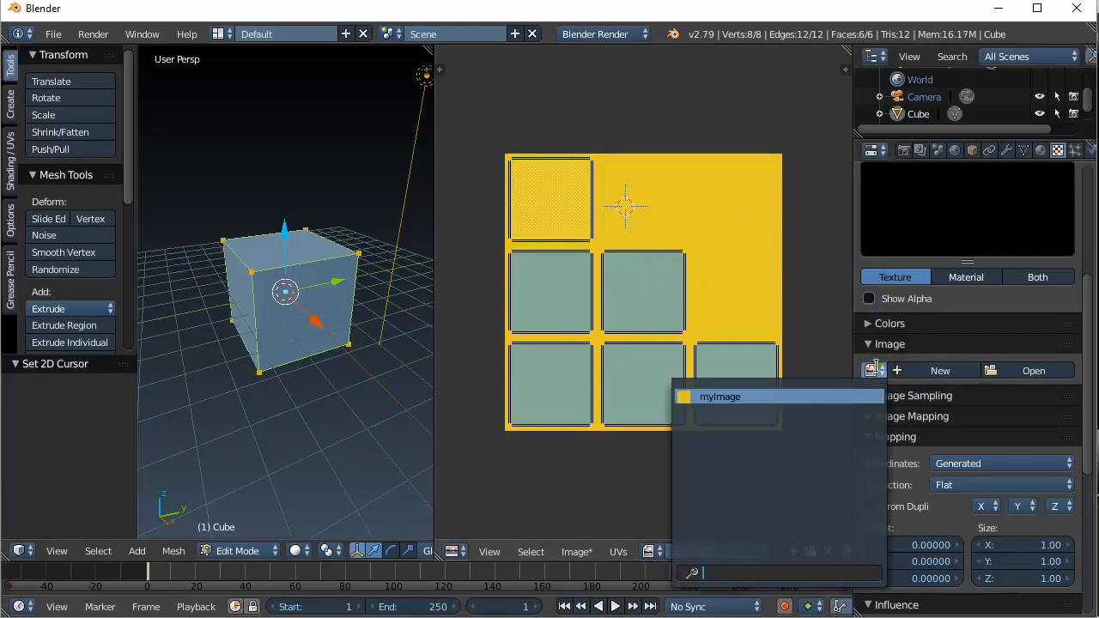
left_click(685, 396)
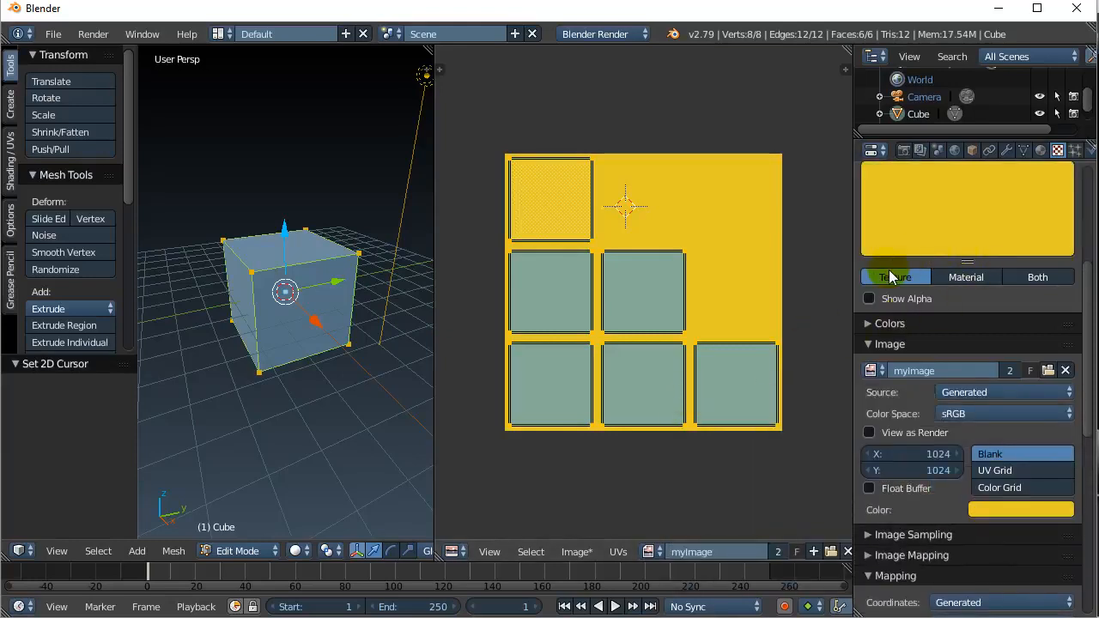
scroll(889, 270, "down", 1)
scroll(889, 269, "down", 6)
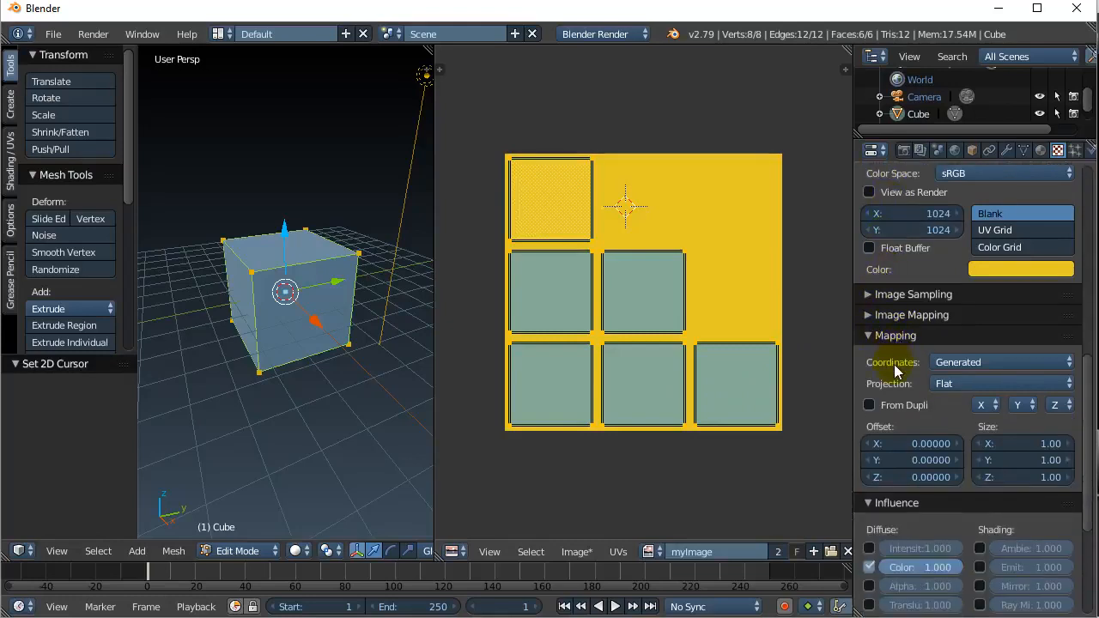
- Map the texture with UV coordinates from myMap and preview the cube in Texture shading
left_click(943, 363)
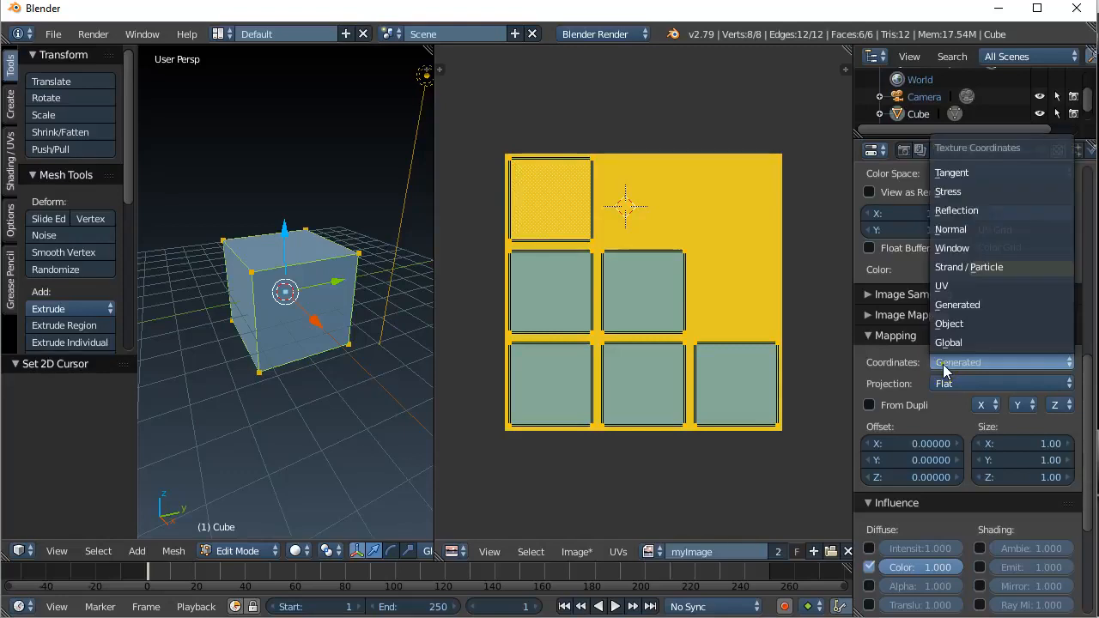
left_click(947, 287)
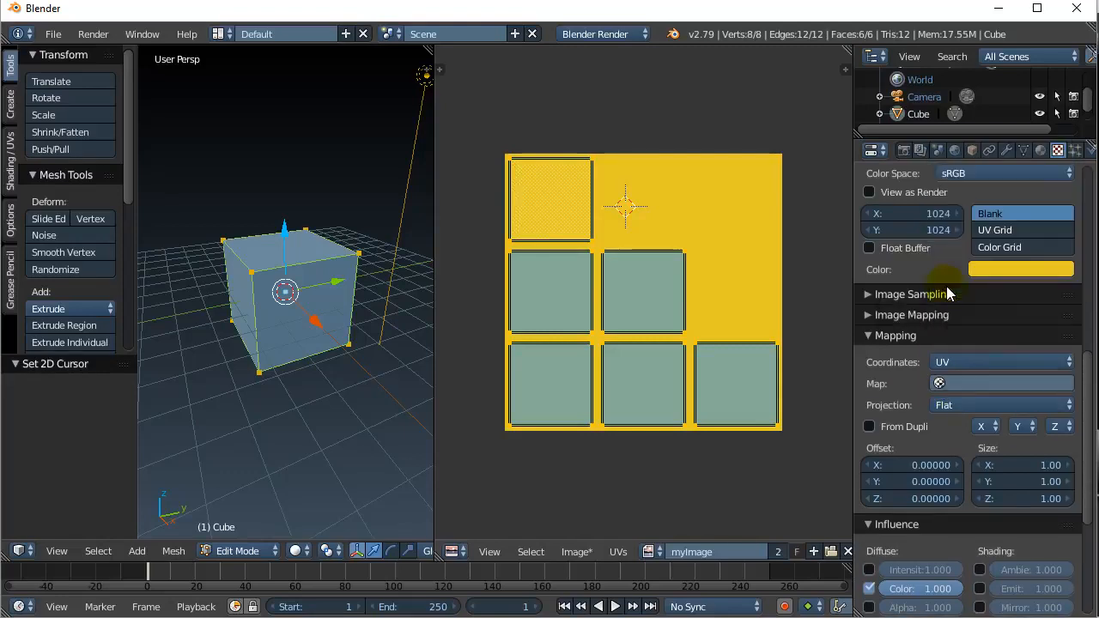
left_click(941, 384)
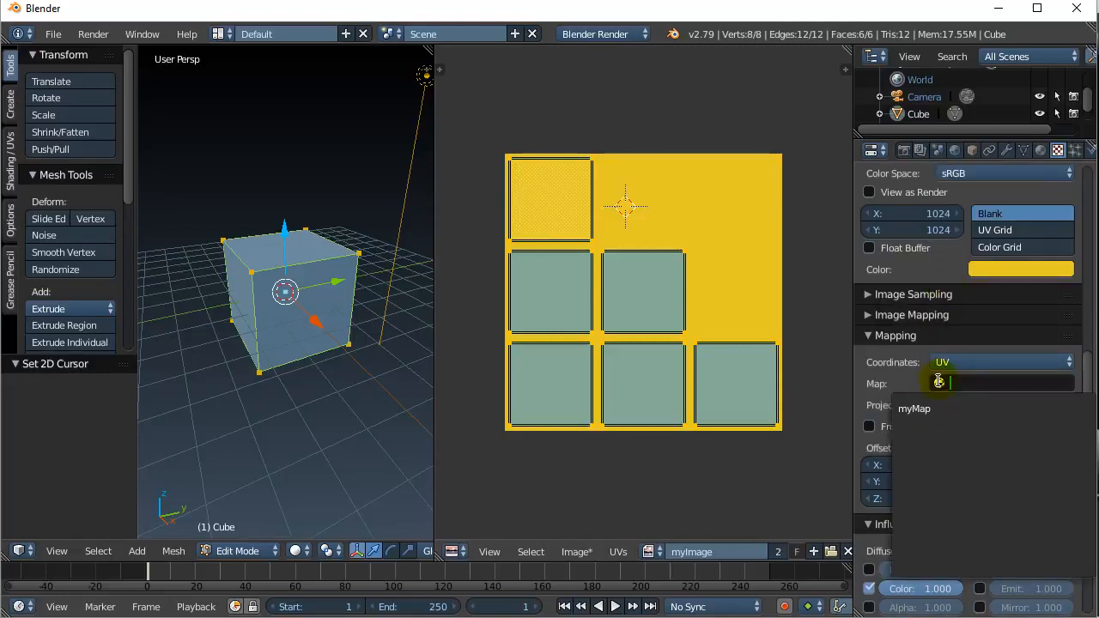
left_click(913, 410)
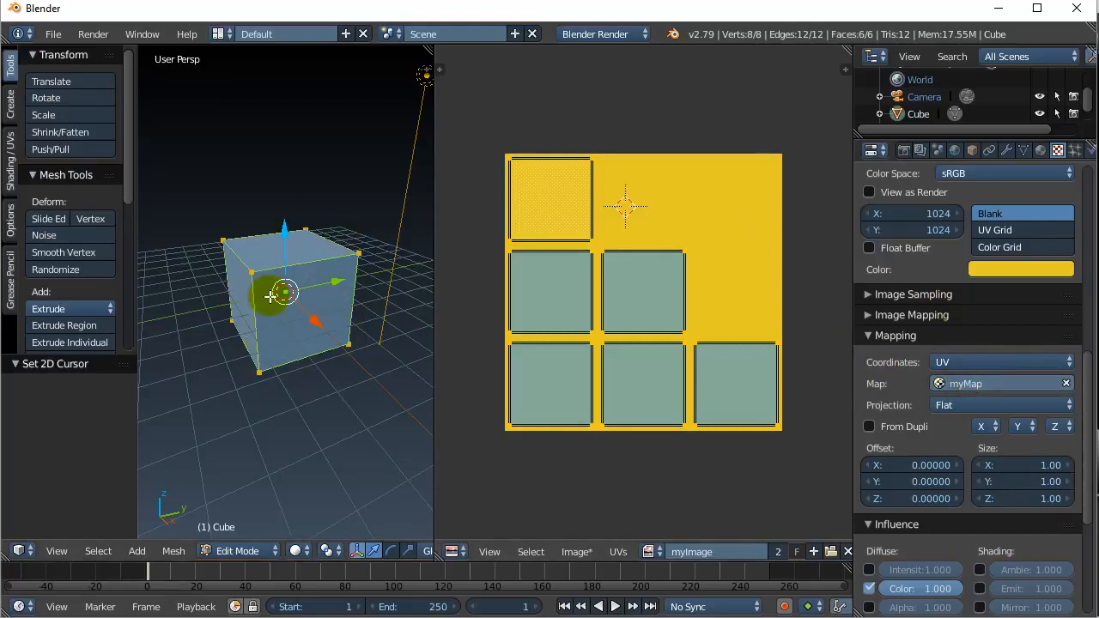
left_click(296, 550)
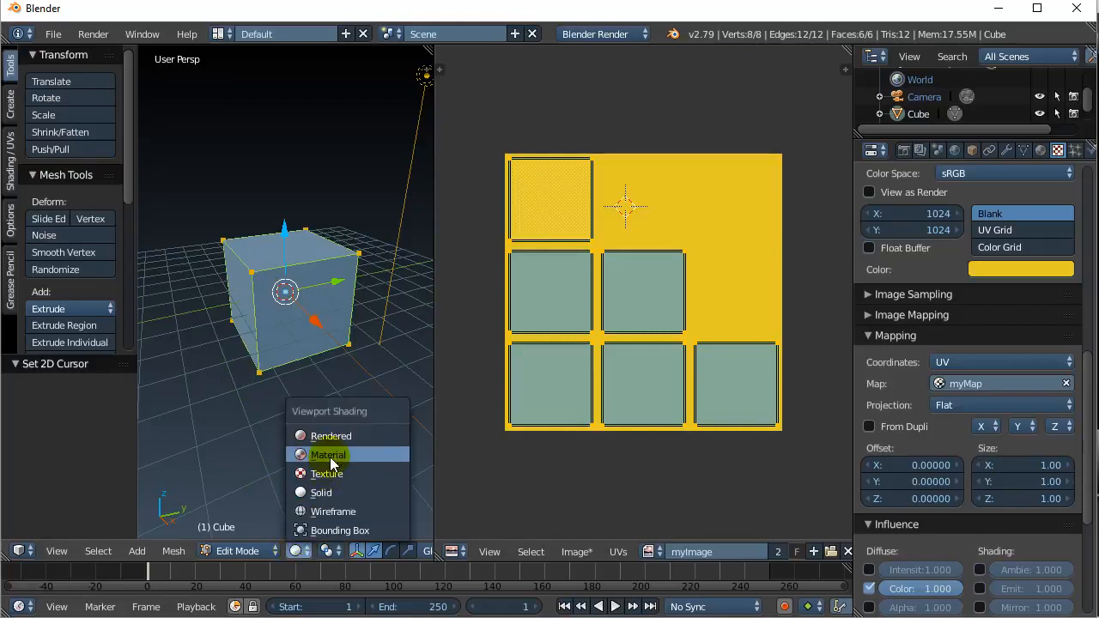
left_click(327, 471)
- Try Material and Rendered viewport shading on the cube, then settle on Texture shading
left_click(304, 551)
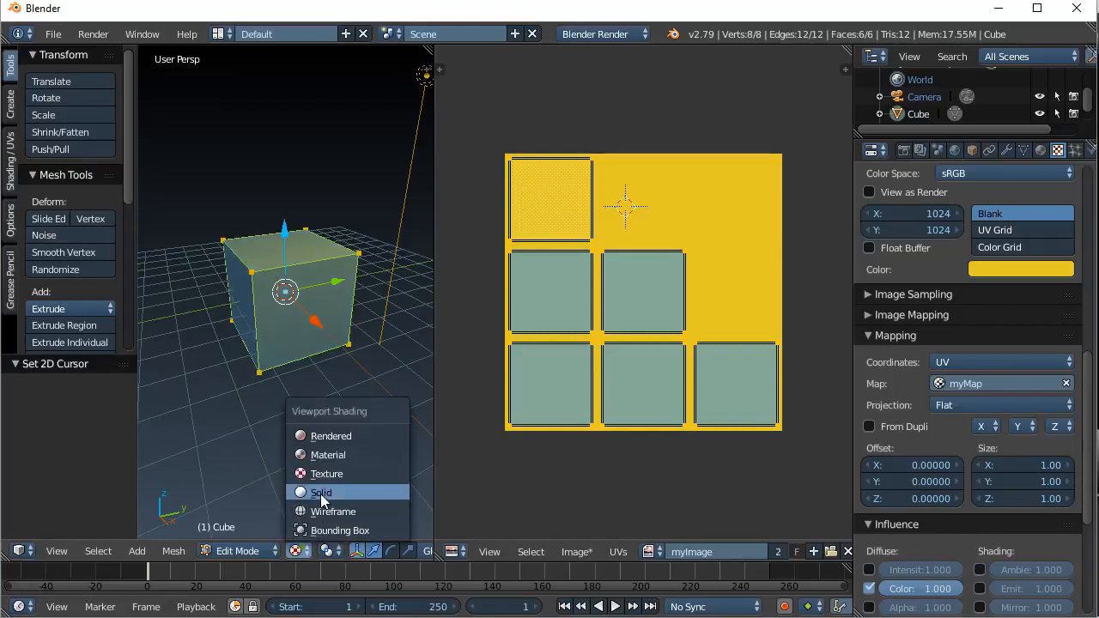
left_click(322, 455)
left_click(296, 550)
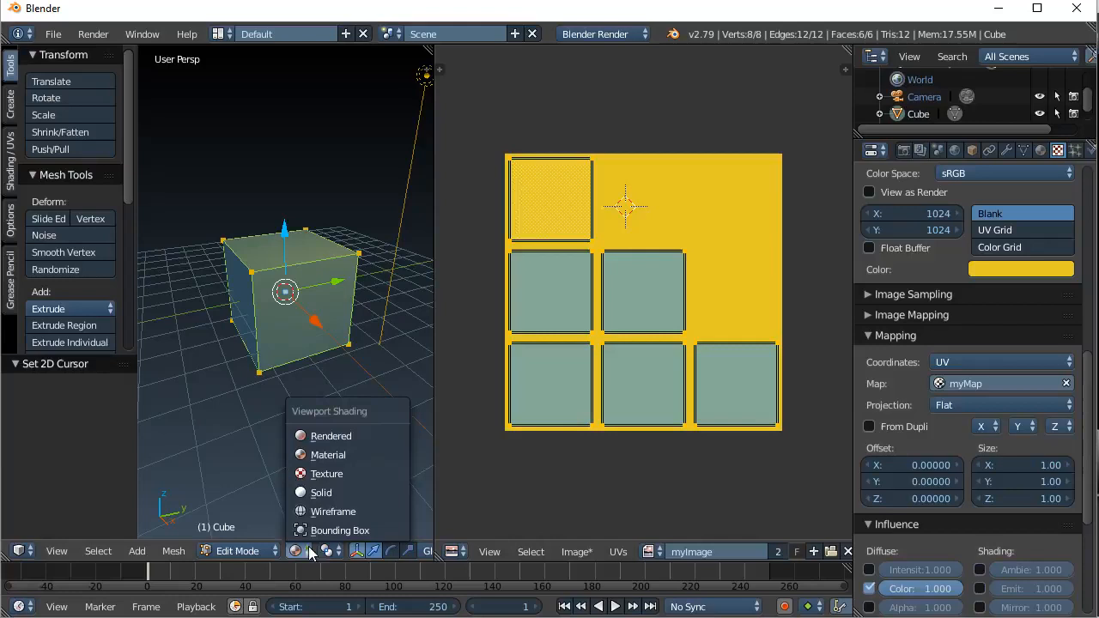
left_click(323, 437)
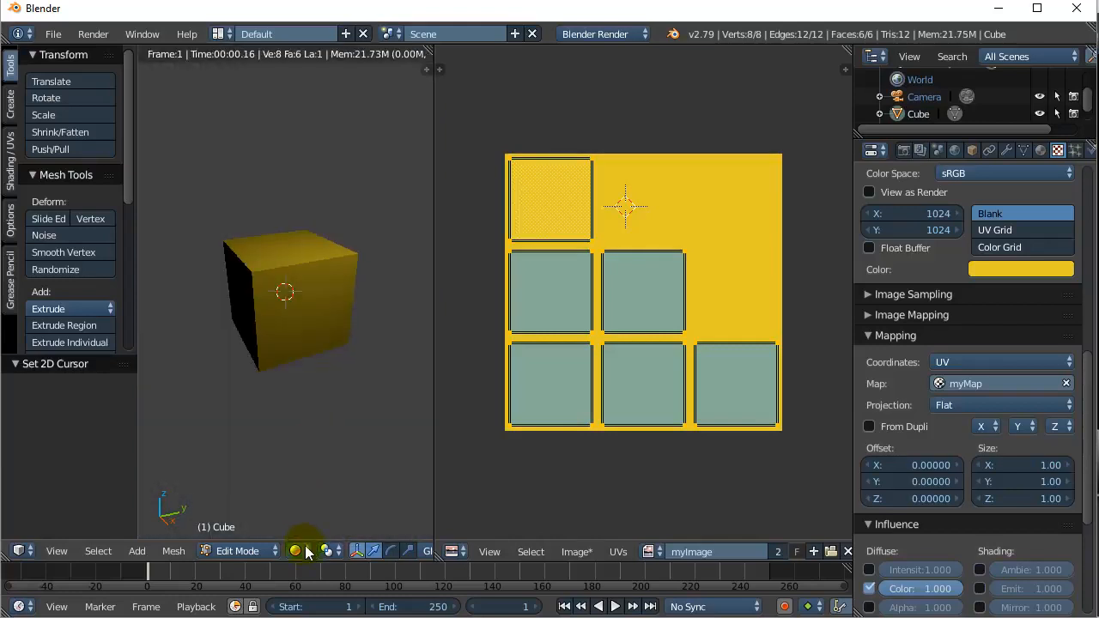
left_click(301, 550)
left_click(325, 474)
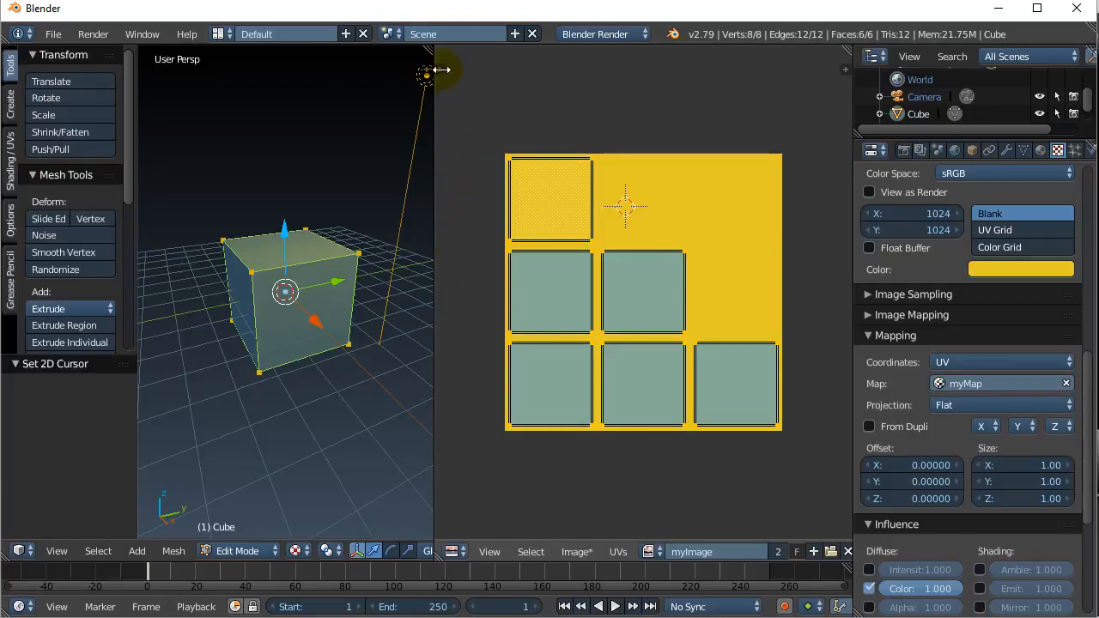
- Switch the image editor to Paint mode and show its brush and colour settings
key("t")
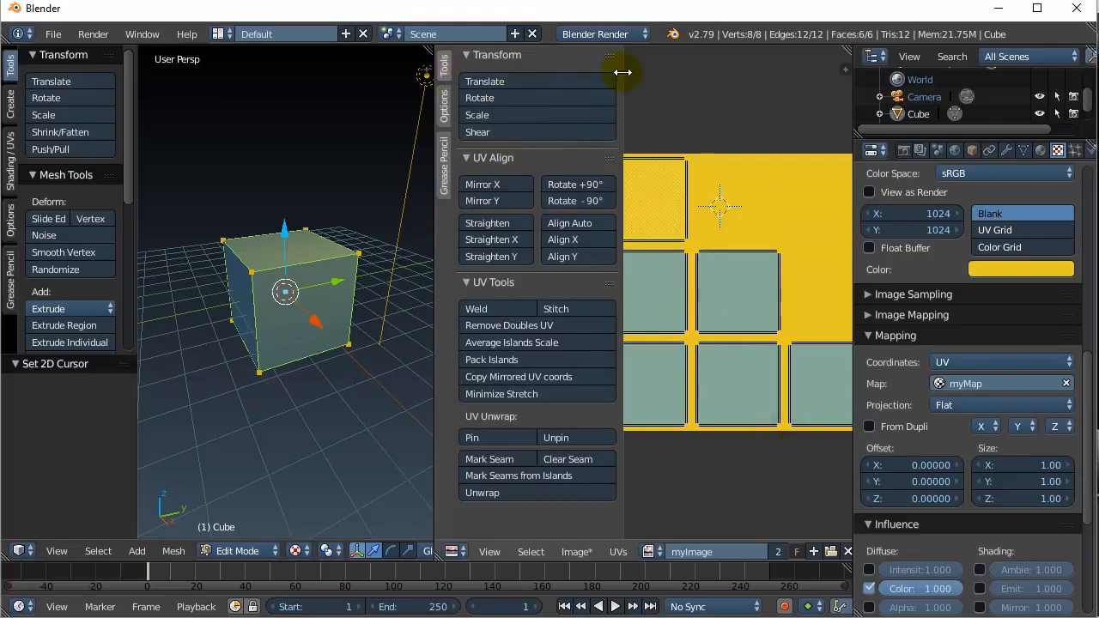
left_click_drag(623, 69, 494, 155)
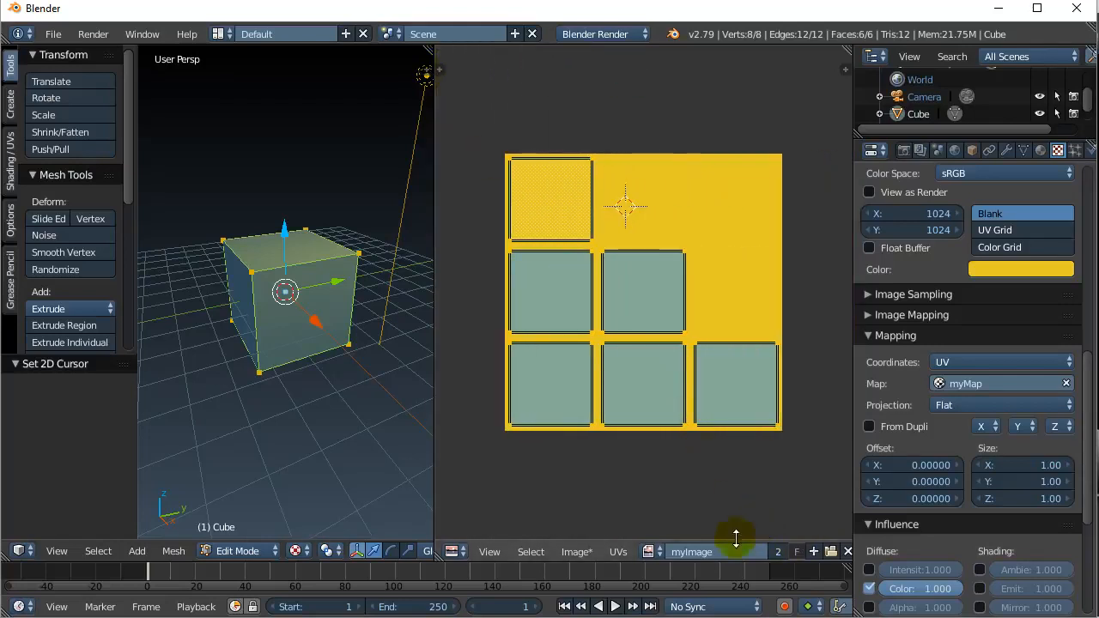
left_click_drag(853, 515, 962, 512)
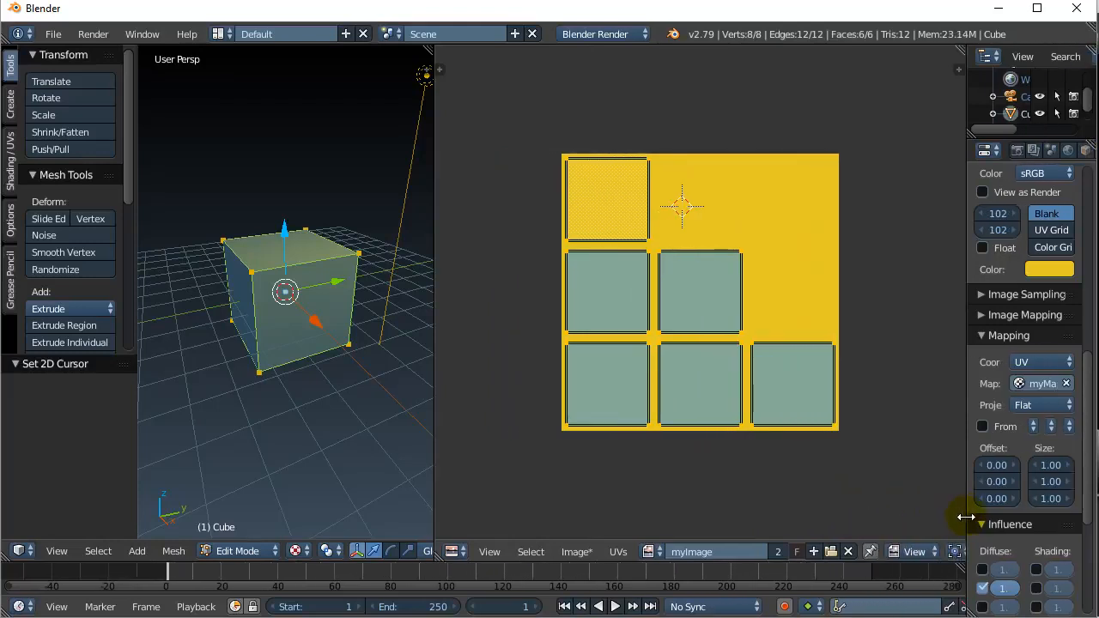
left_click(913, 554)
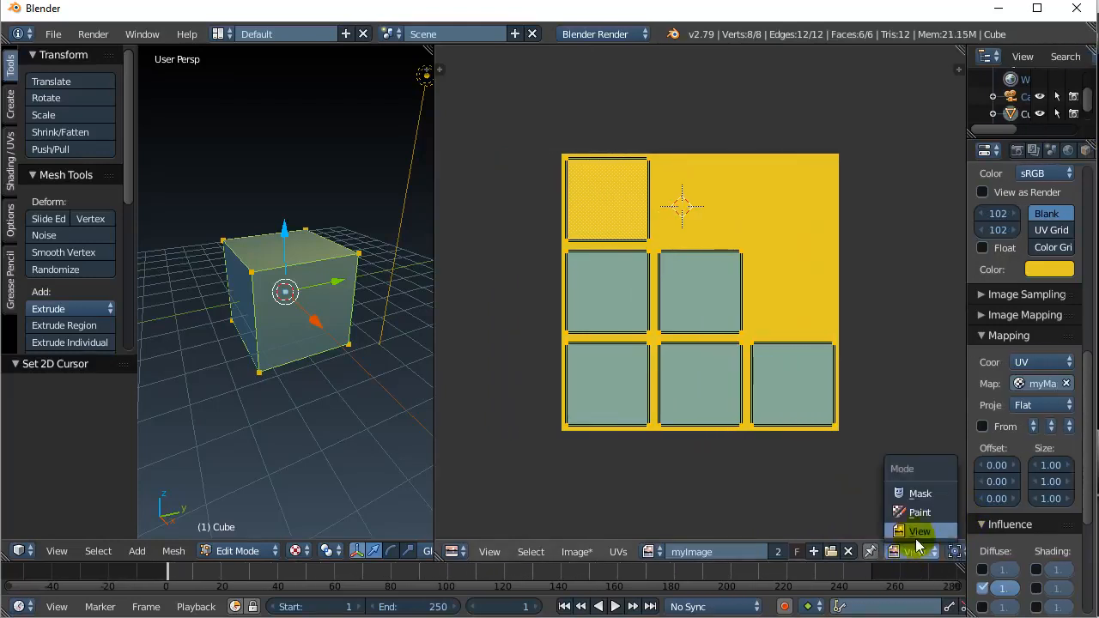
left_click(919, 513)
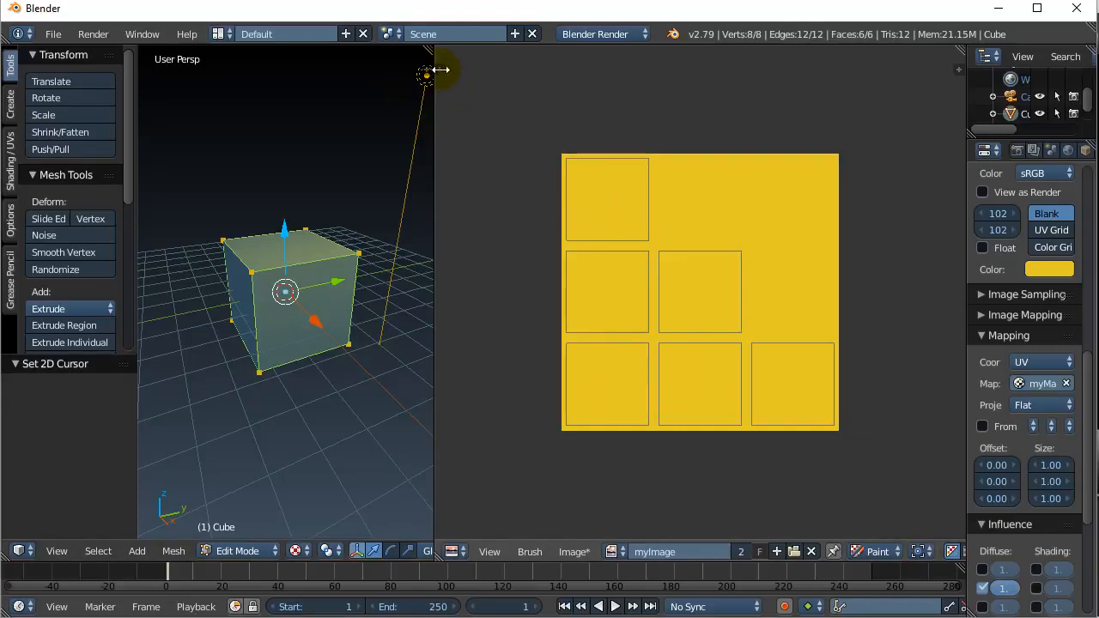
left_click(439, 68)
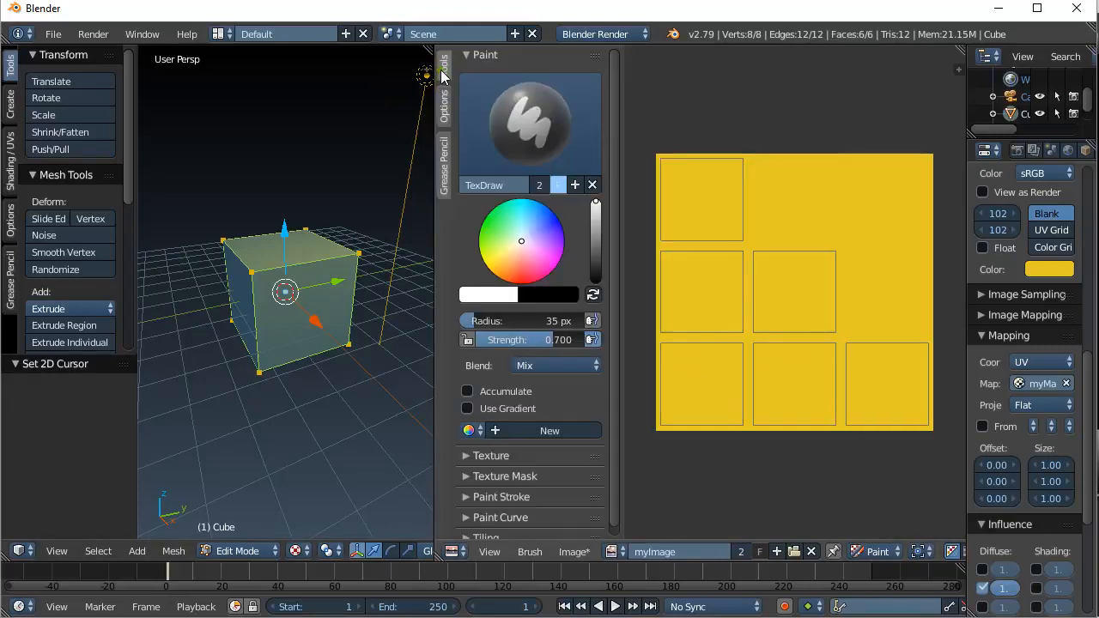
- Paint green and orange strokes in the UV squares, trying blue and pink colours too
left_click(498, 216)
left_click(695, 176)
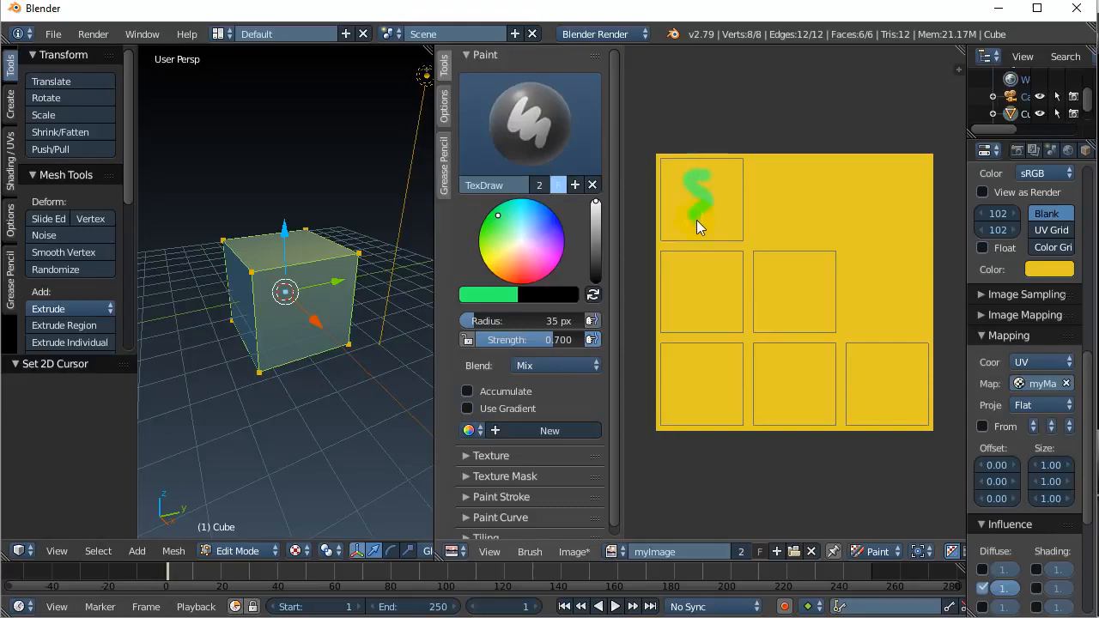
left_click(552, 223)
left_click(548, 264)
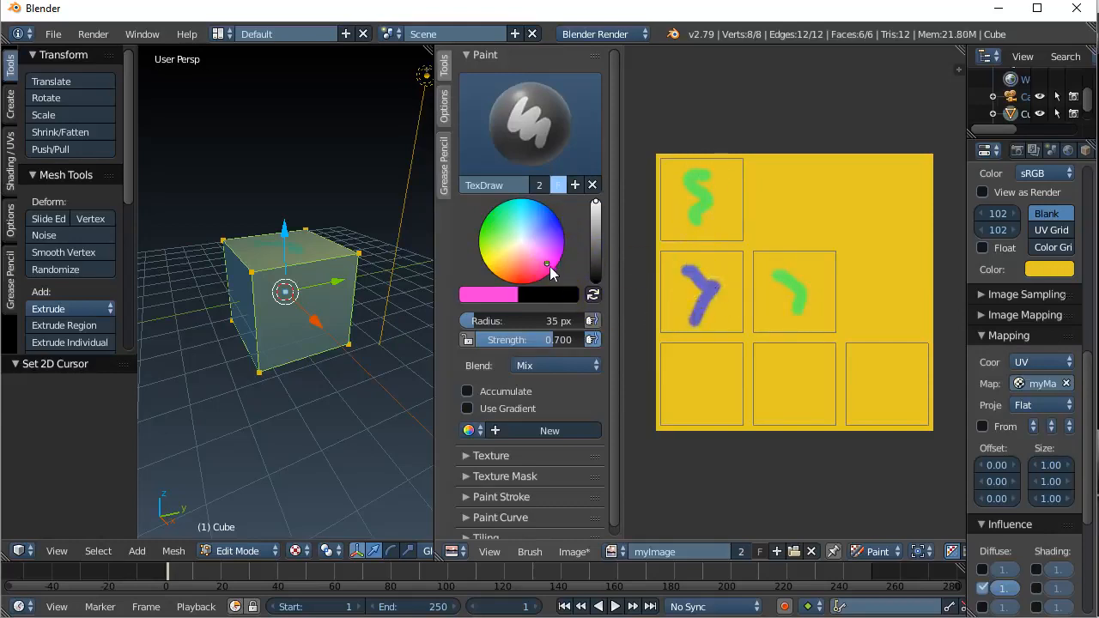
left_click(496, 271)
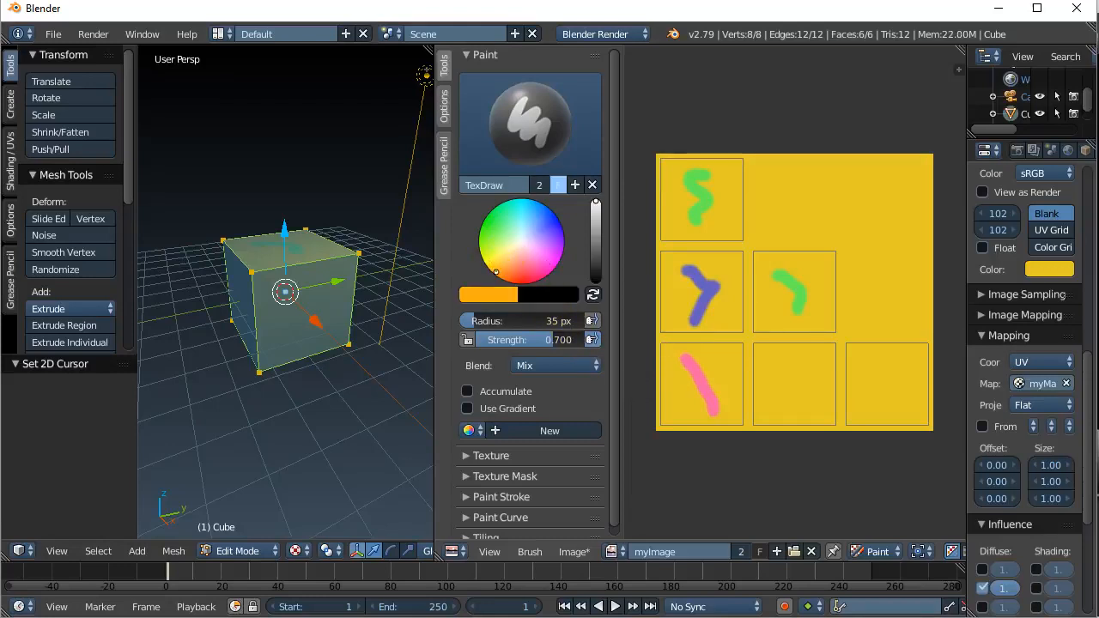
left_click_drag(790, 361, 774, 410)
left_click(495, 224)
left_click_drag(869, 367, 866, 415)
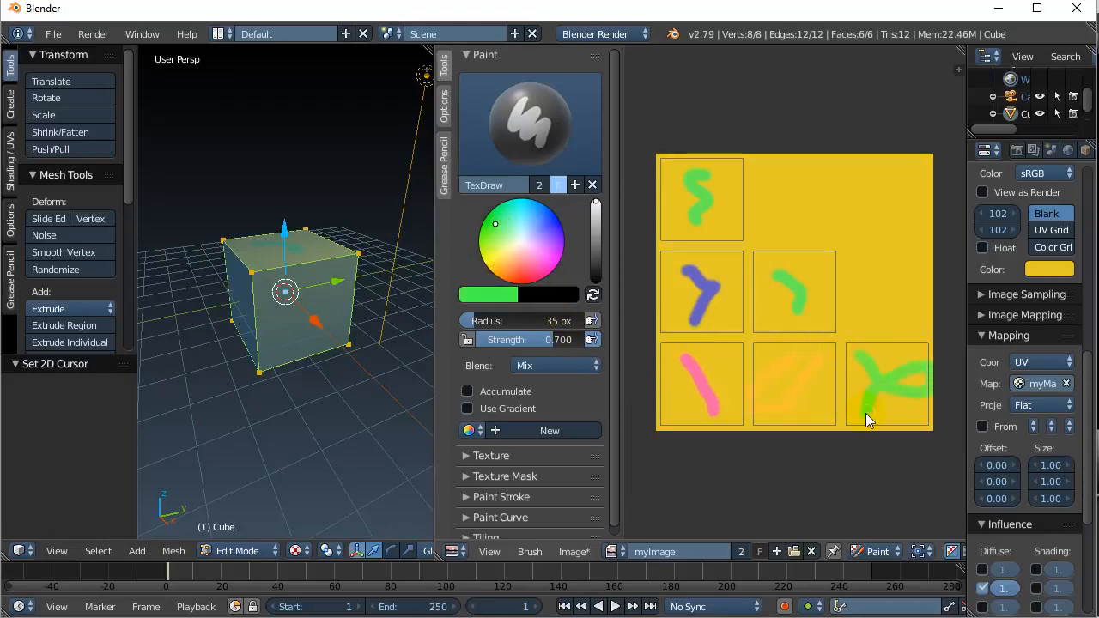
left_click(297, 308)
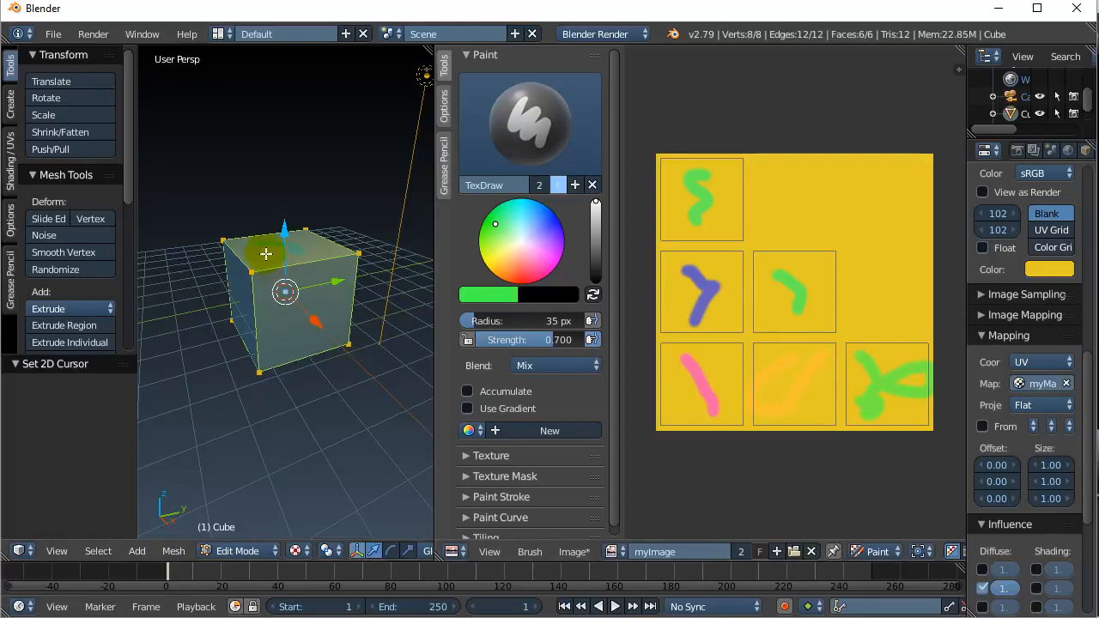
scroll(286, 256, "up", 2)
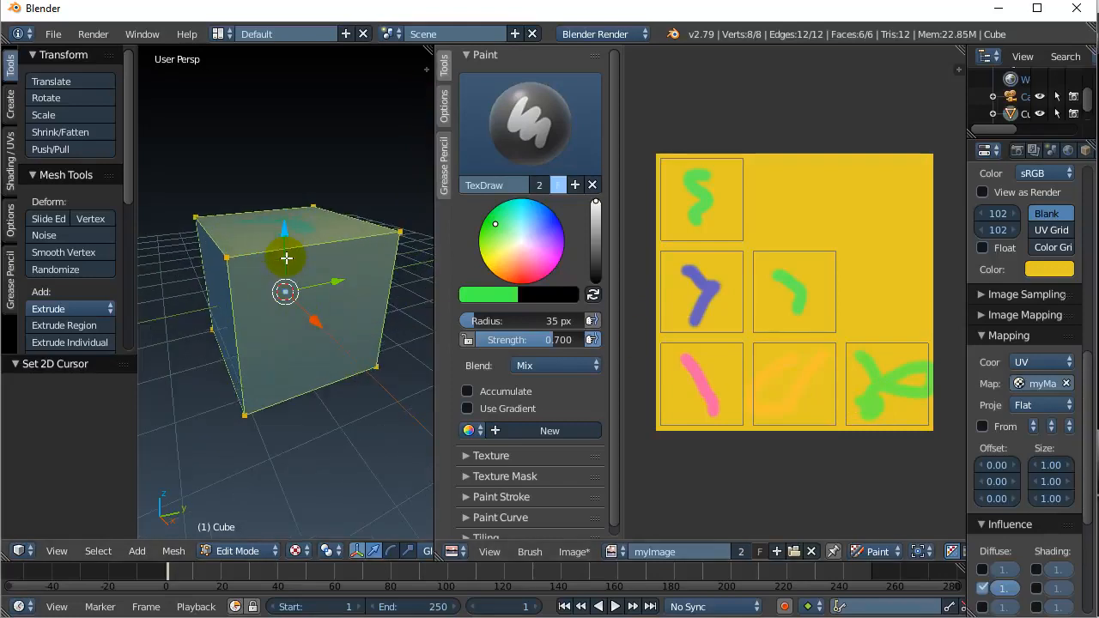
- Set the viewport to Rendered shading and orbit to see the cube's top
left_click(294, 551)
left_click(321, 455)
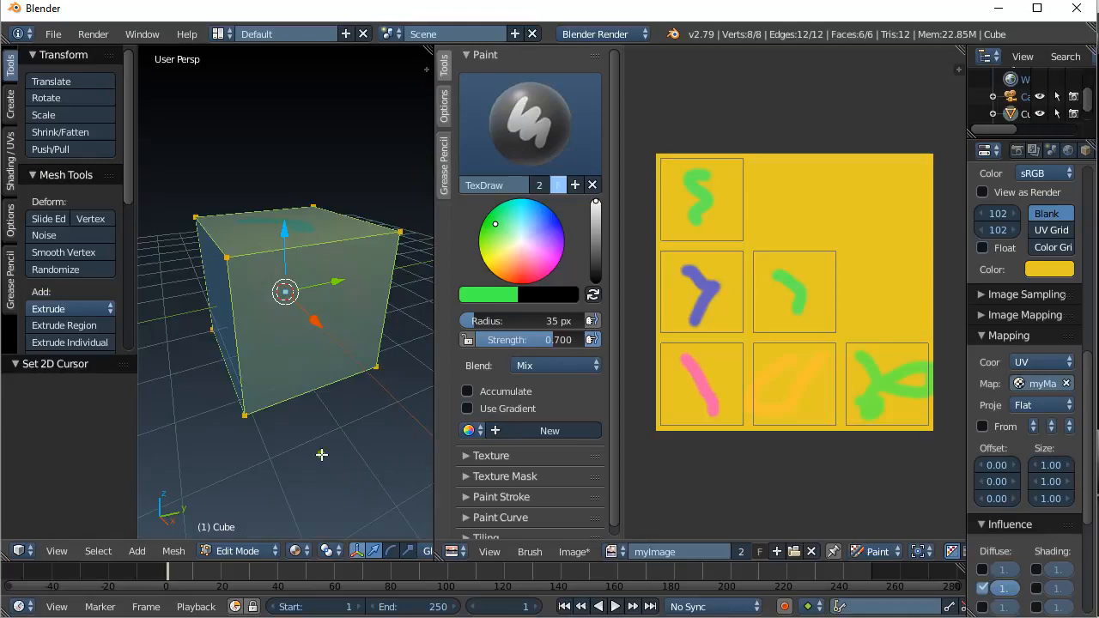
left_click(295, 551)
left_click(316, 433)
mouse_move(316, 434)
middle_mouse_down()
mouse_move(270, 343)
mouse_move(287, 385)
mouse_move(347, 346)
mouse_move(146, 346)
mouse_move(256, 346)
middle_mouse_up()
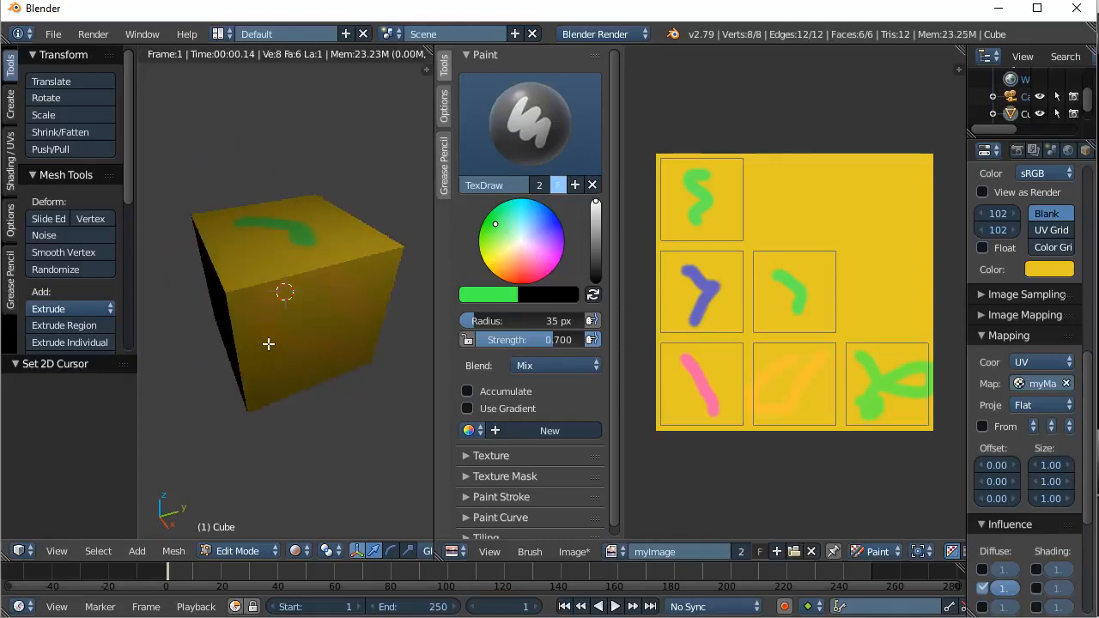
- Paint a blue smiley in the bottom-middle tile and blue strokes around the green mark
left_click_drag(540, 241, 553, 227)
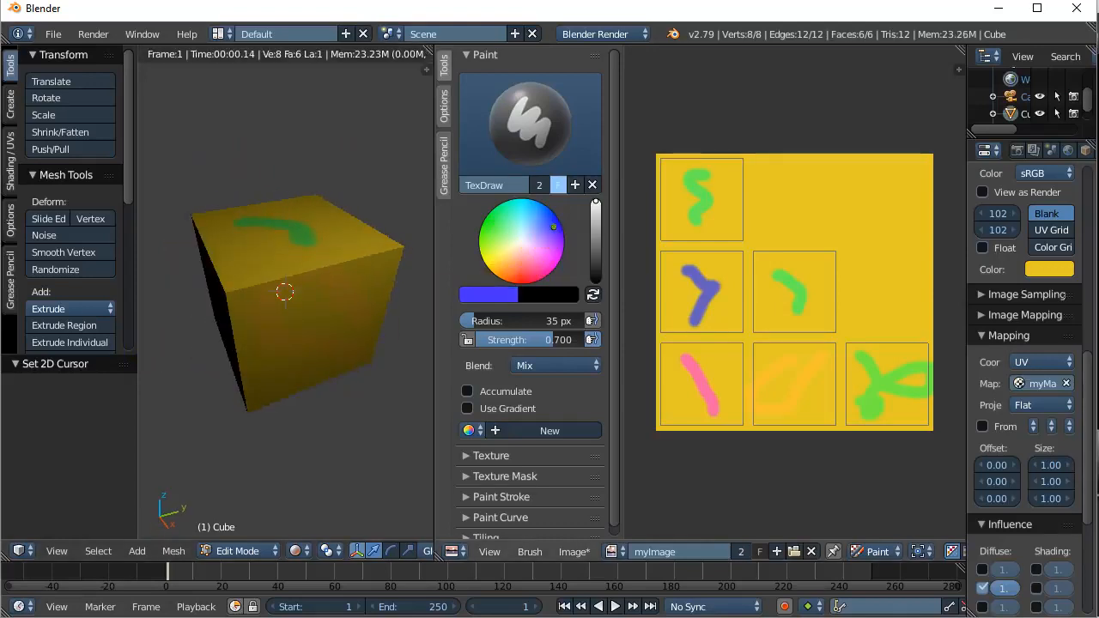
mouse_move(794, 363)
left_mouse_down()
mouse_move(752, 380)
mouse_move(829, 371)
mouse_move(778, 382)
mouse_move(791, 402)
mouse_move(775, 401)
left_mouse_up()
left_click(778, 383)
left_click(805, 377)
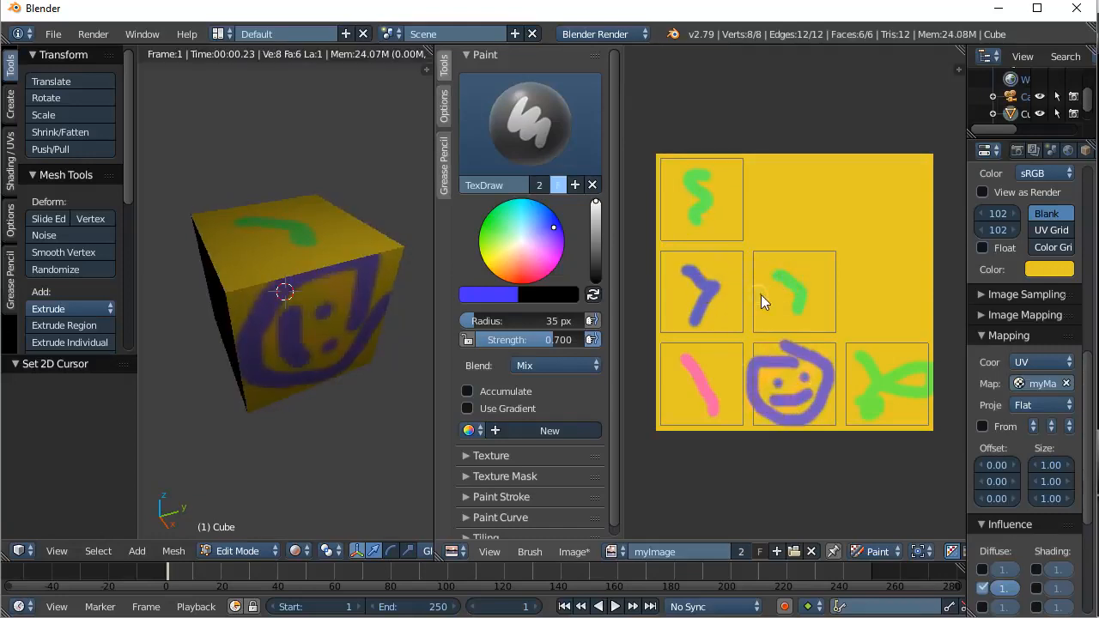
left_click_drag(761, 295, 786, 314)
left_click_drag(807, 258, 828, 283)
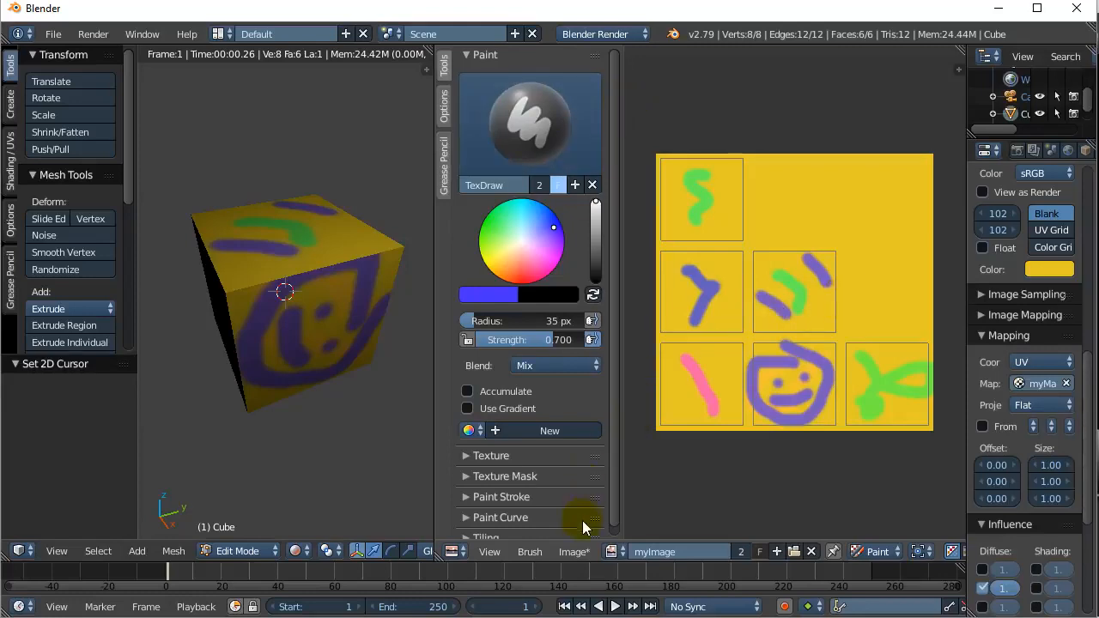
left_click(575, 552)
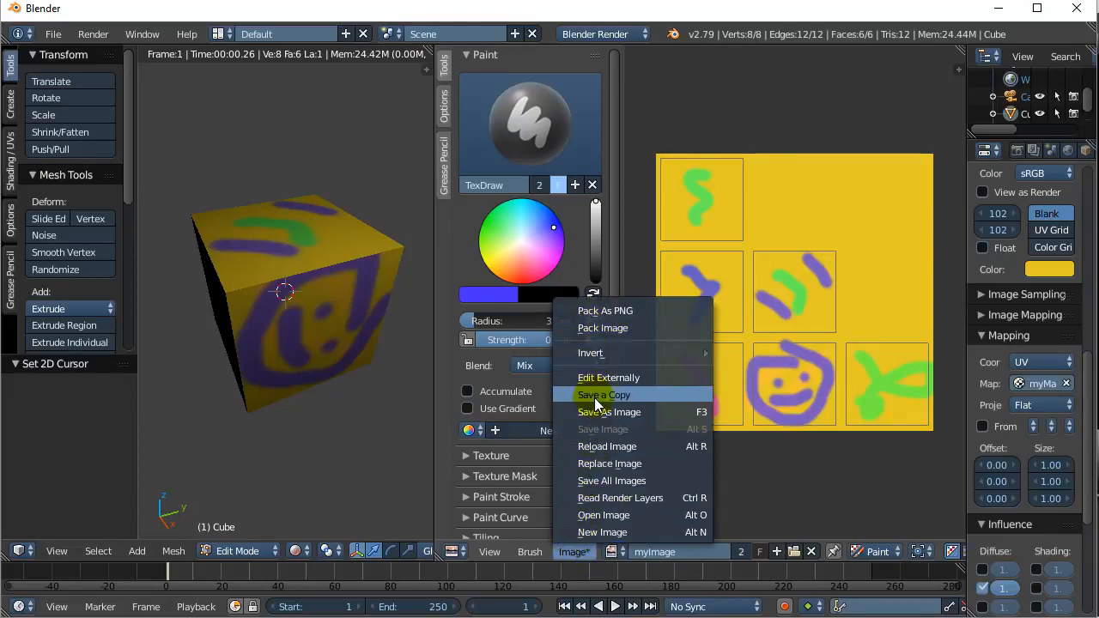
- Pack the painted myImage texture into the .blend file as PNG
left_click(624, 313)
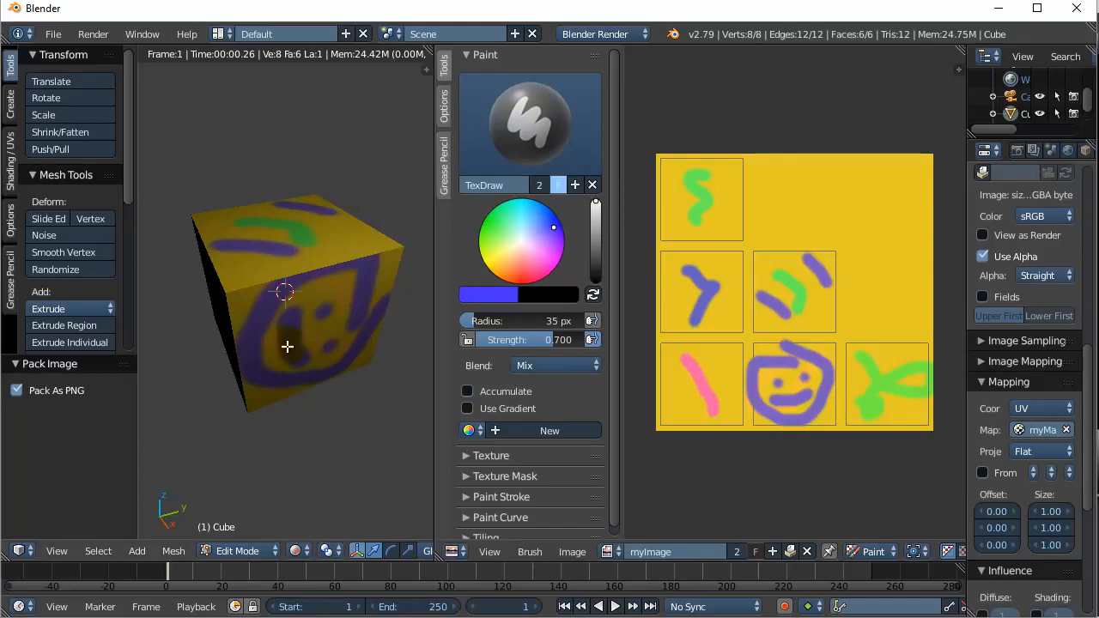
left_click(220, 551)
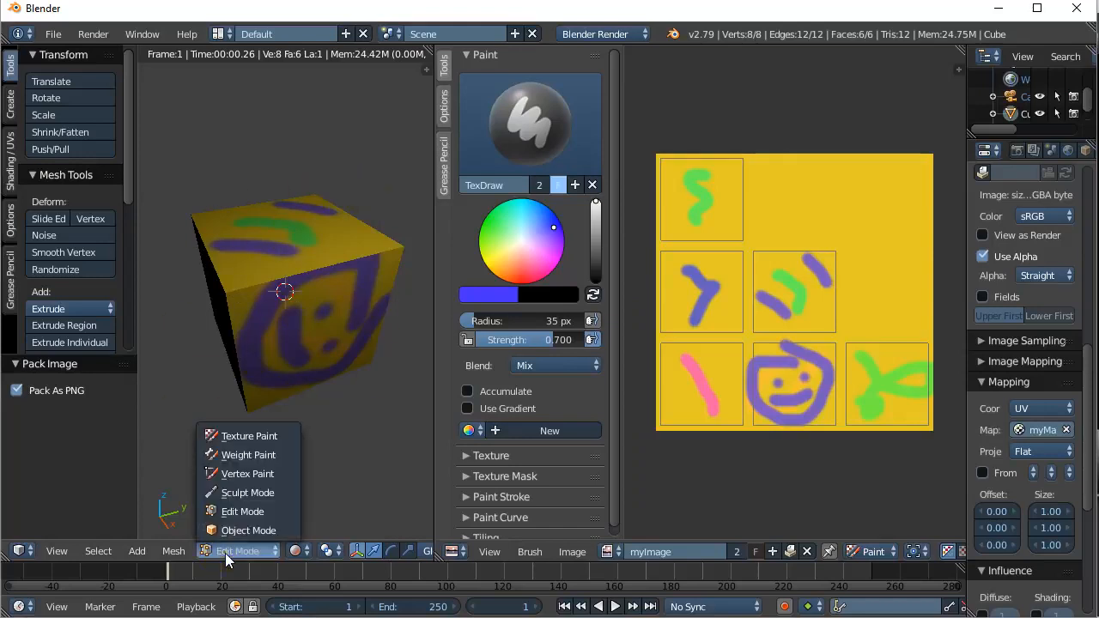
- Enter Texture Paint mode and paint a pink stroke across the cube's front face
left_click(235, 435)
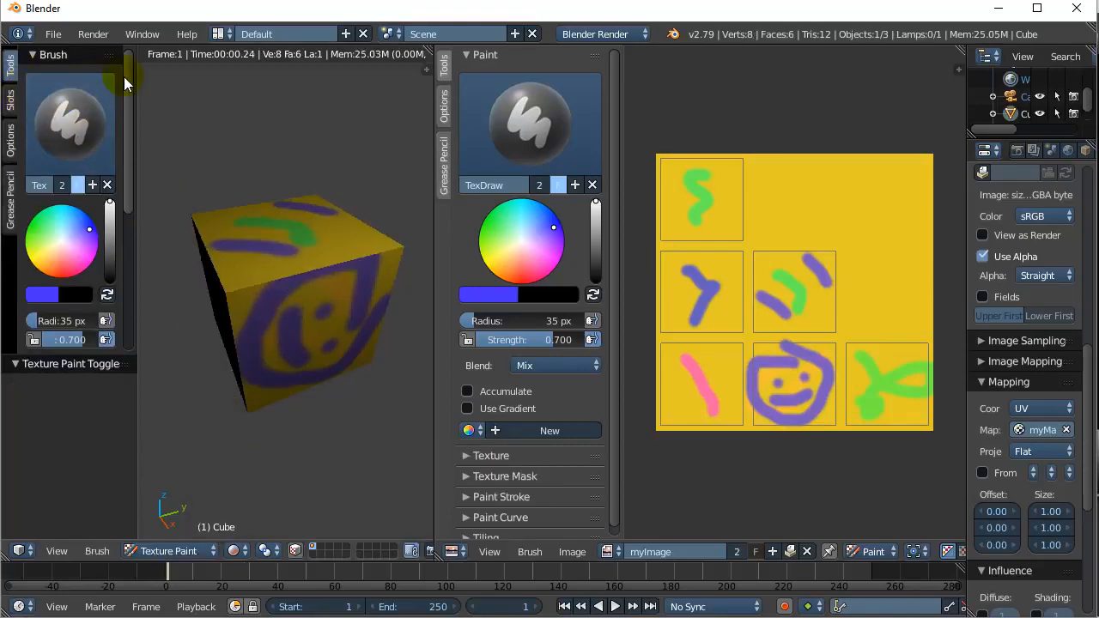
left_click(89, 259)
mouse_move(238, 293)
left_mouse_down()
mouse_move(232, 280)
mouse_move(377, 241)
mouse_move(359, 264)
left_mouse_up()
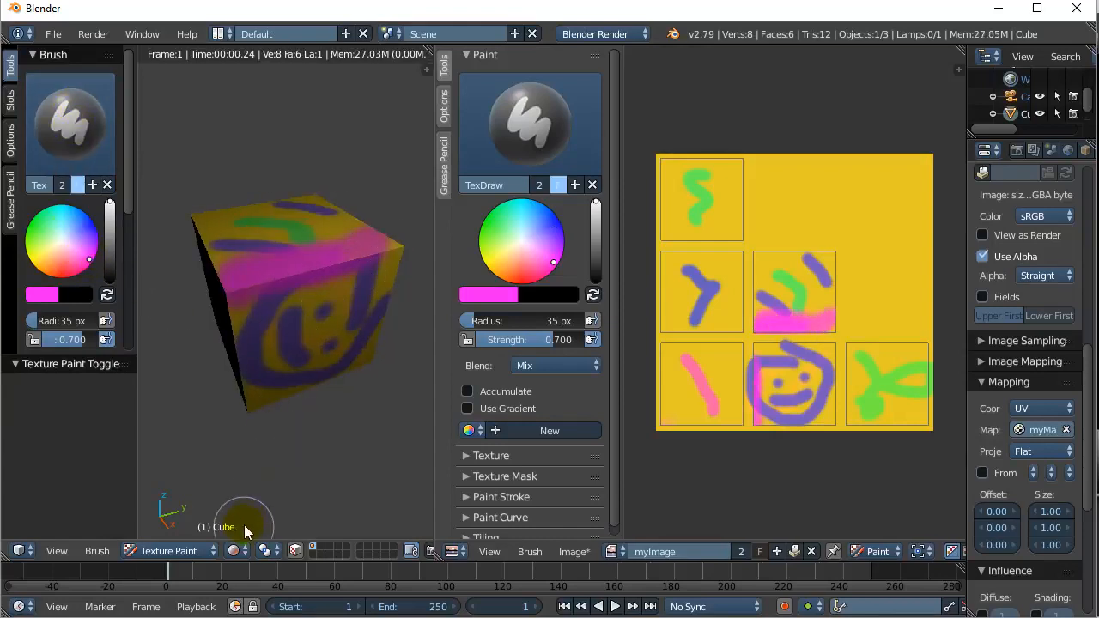
- Use Material shading and paint pink across the cube's top and front bottom edge
left_click(234, 550)
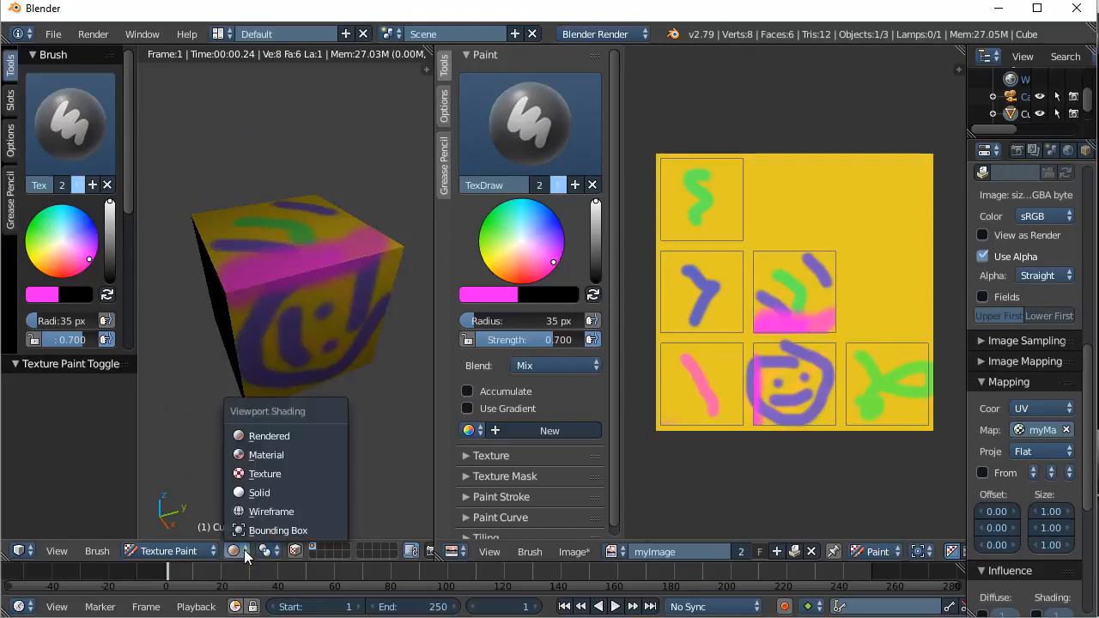
left_click(263, 470)
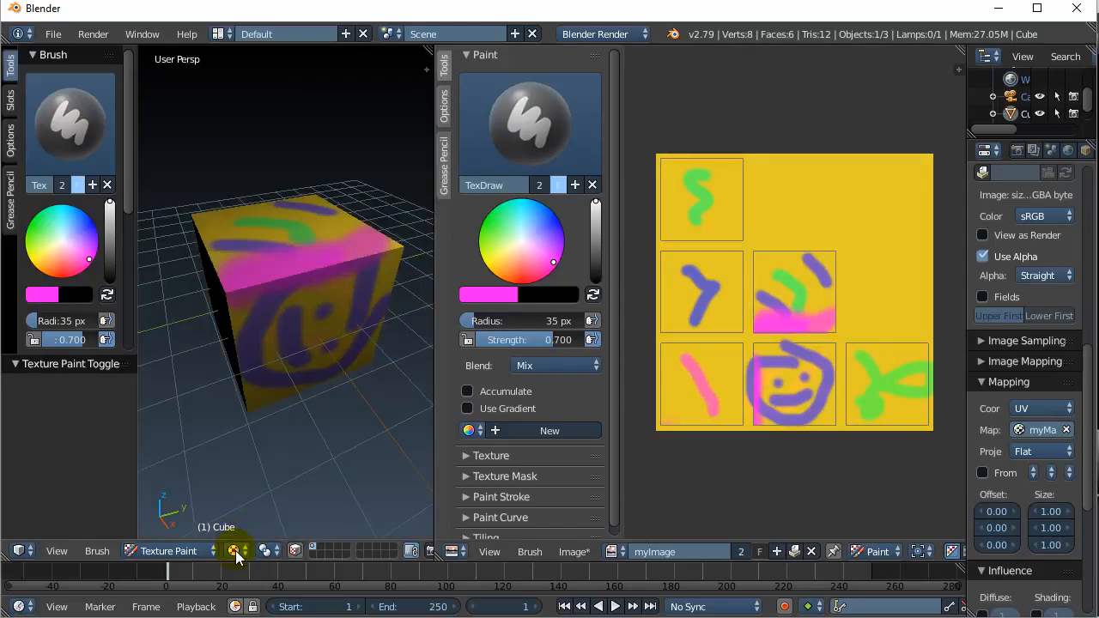
left_click(234, 550)
left_click(263, 455)
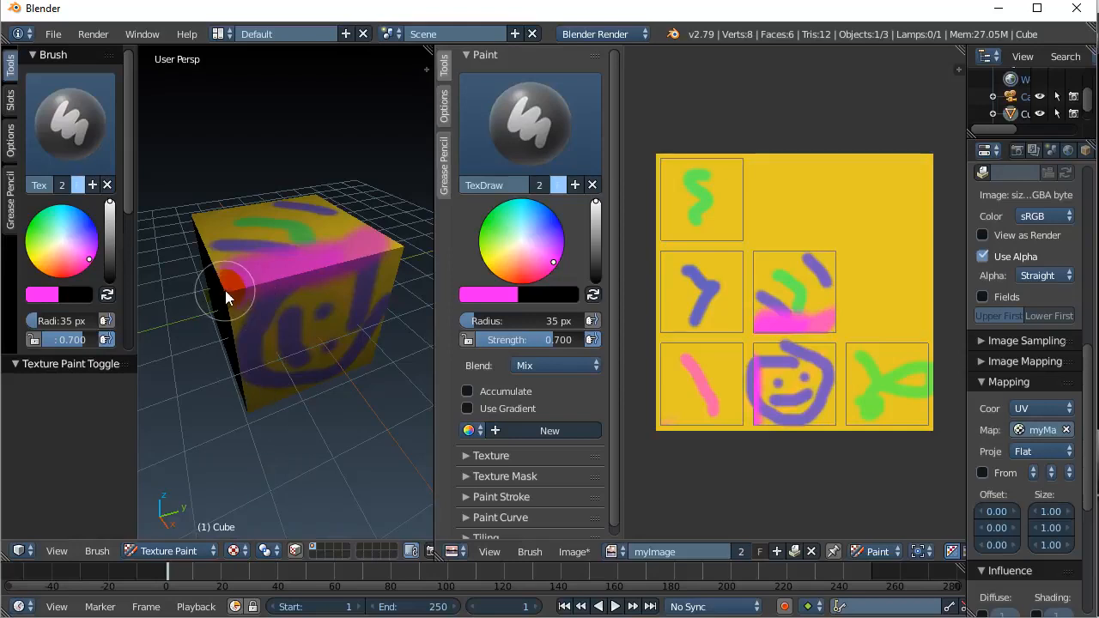
mouse_move(225, 290)
left_mouse_down()
mouse_move(191, 215)
mouse_move(321, 194)
mouse_move(405, 258)
left_mouse_up()
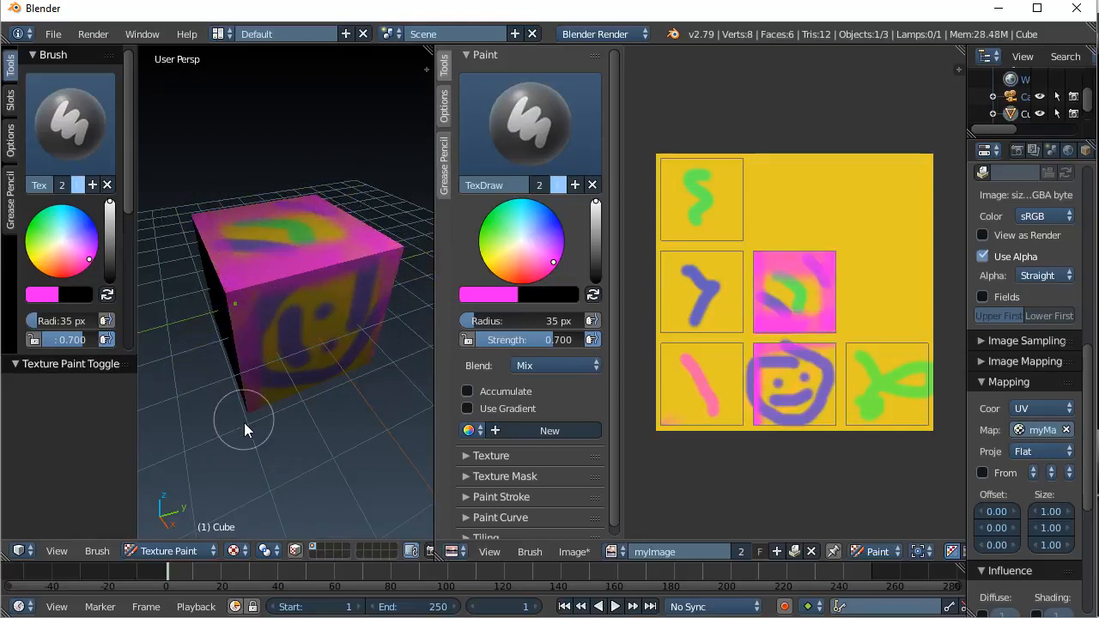
left_click_drag(352, 378, 199, 434)
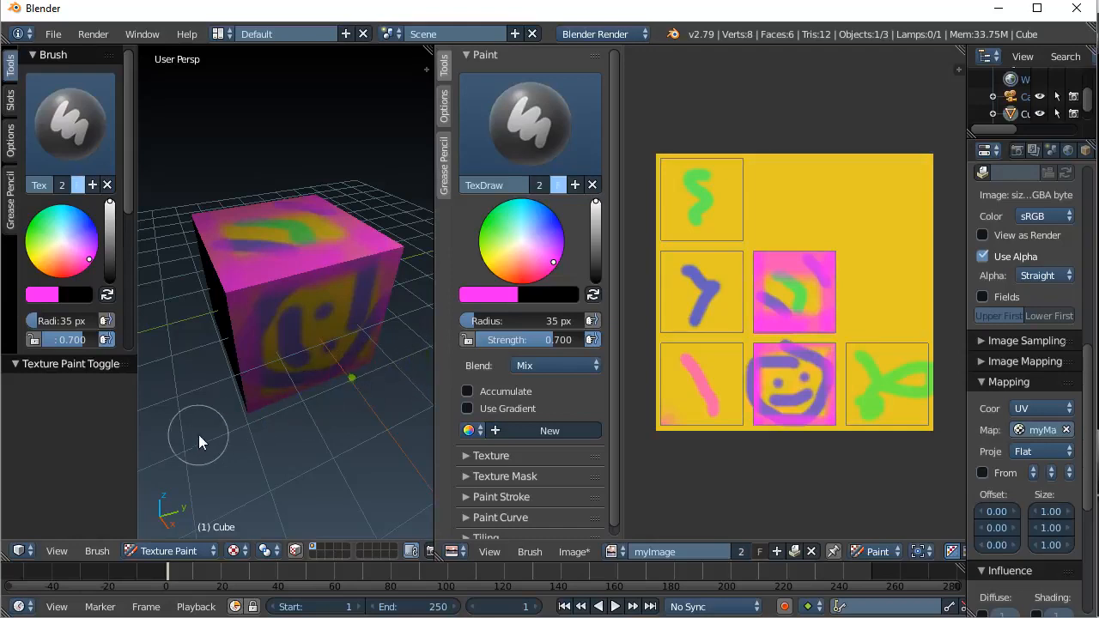
- Paint an orange-red stroke across the cube's top and a red mouth on the front
left_click(59, 271)
mouse_move(222, 245)
left_mouse_down()
mouse_move(315, 231)
mouse_move(300, 238)
left_mouse_up()
left_click_drag(288, 311, 290, 346)
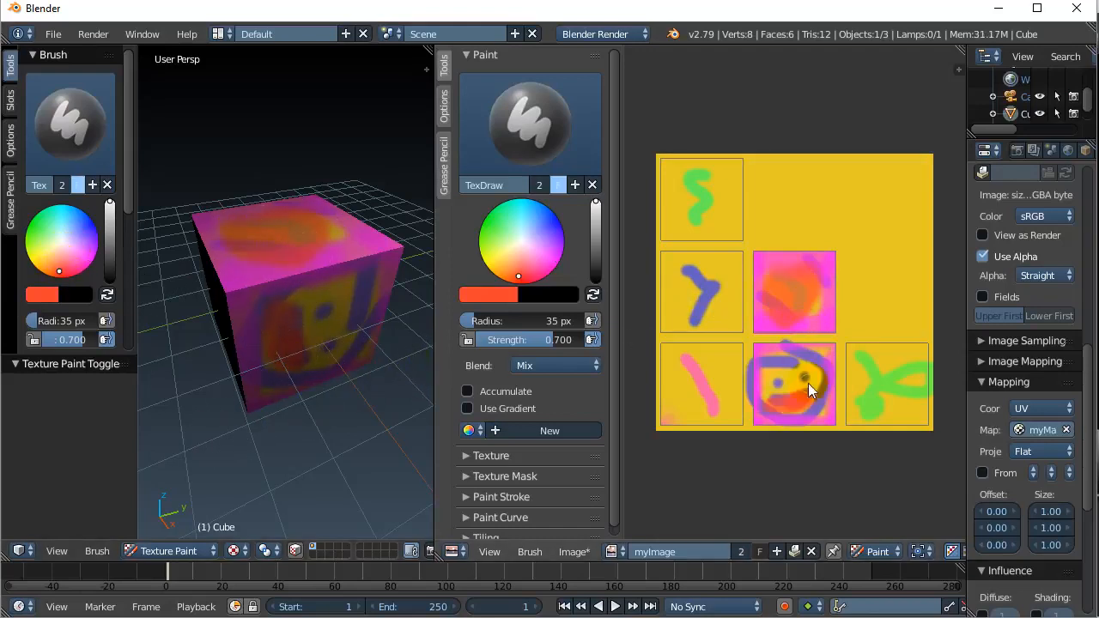
left_click(574, 553)
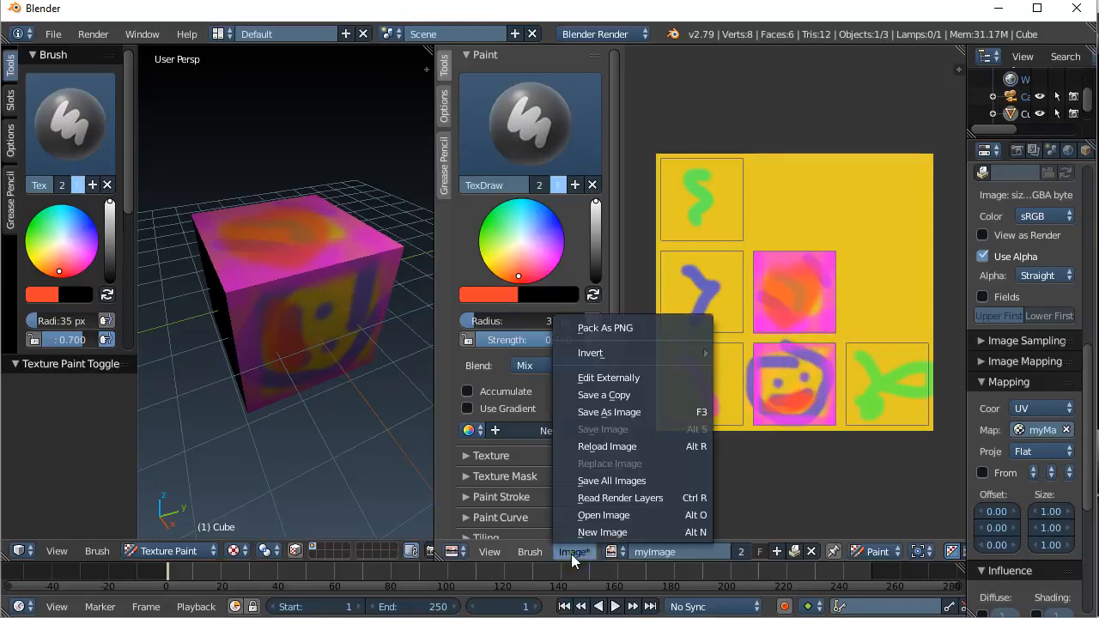
- Pack the repainted image as PNG, then widen the Properties area to show Material settings
left_click(591, 329)
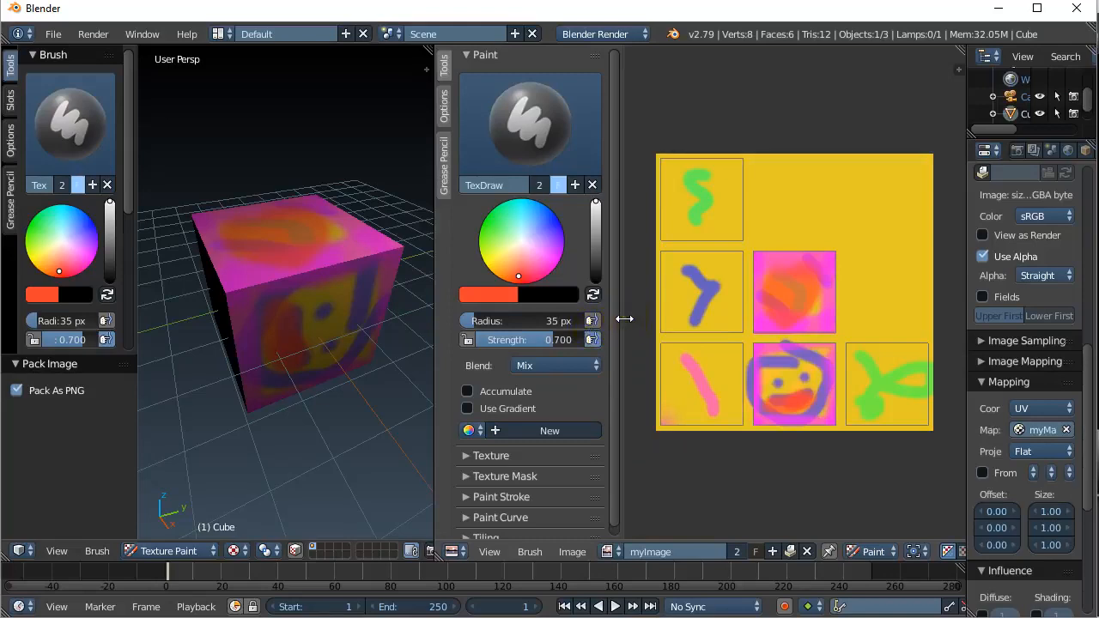
left_click_drag(625, 318, 454, 319)
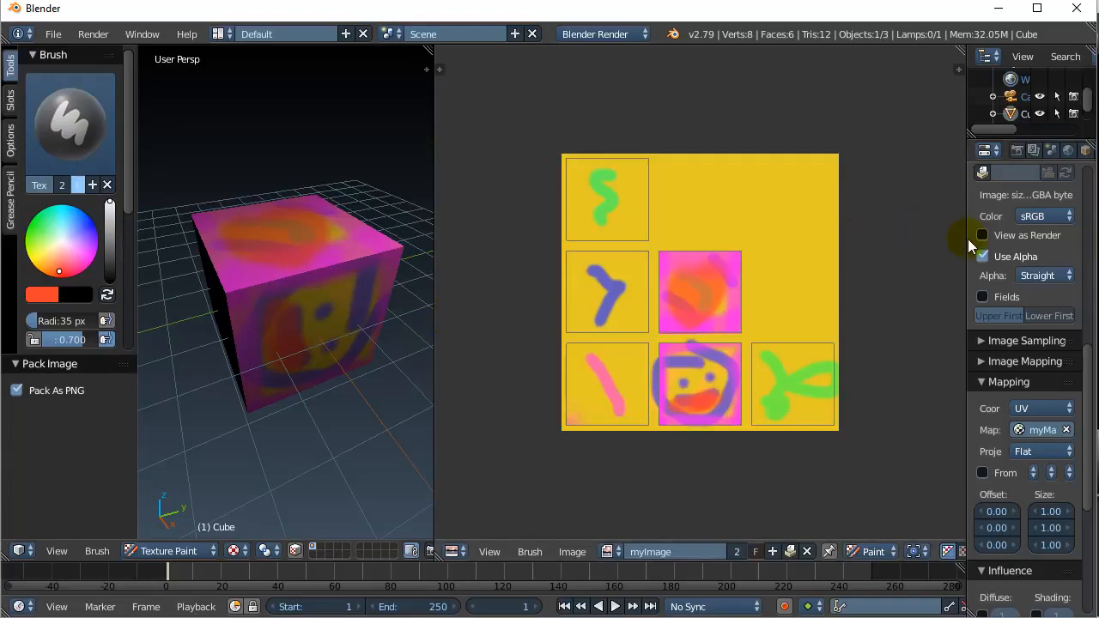
left_click_drag(969, 247, 721, 249)
left_click(910, 151)
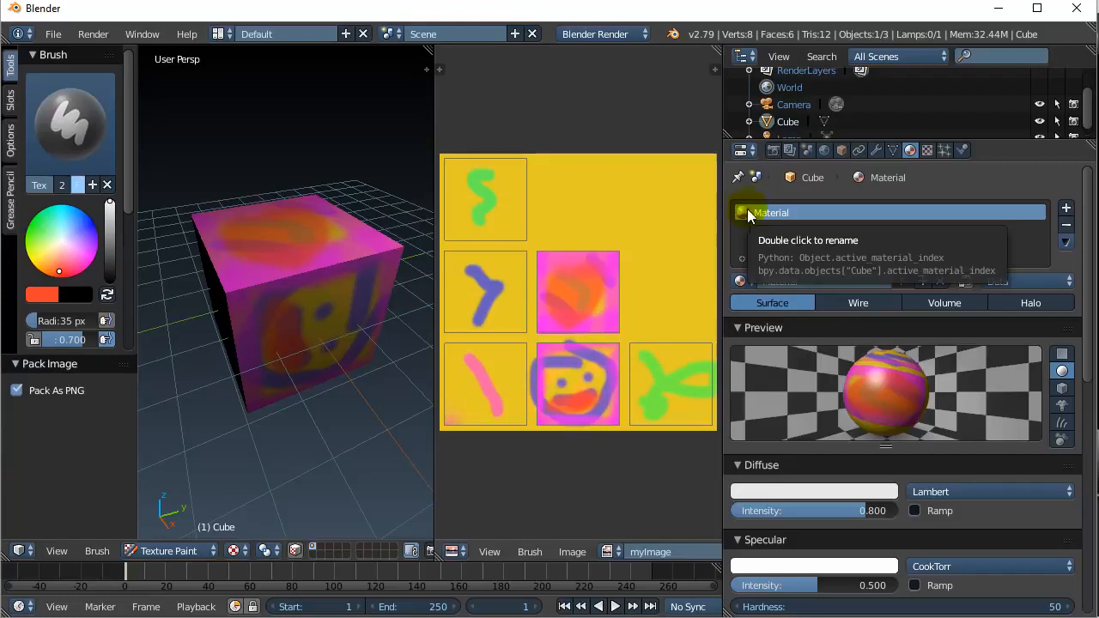
- Inspect the Texture tab's image panel to confirm the texture uses myImage
left_click(927, 150)
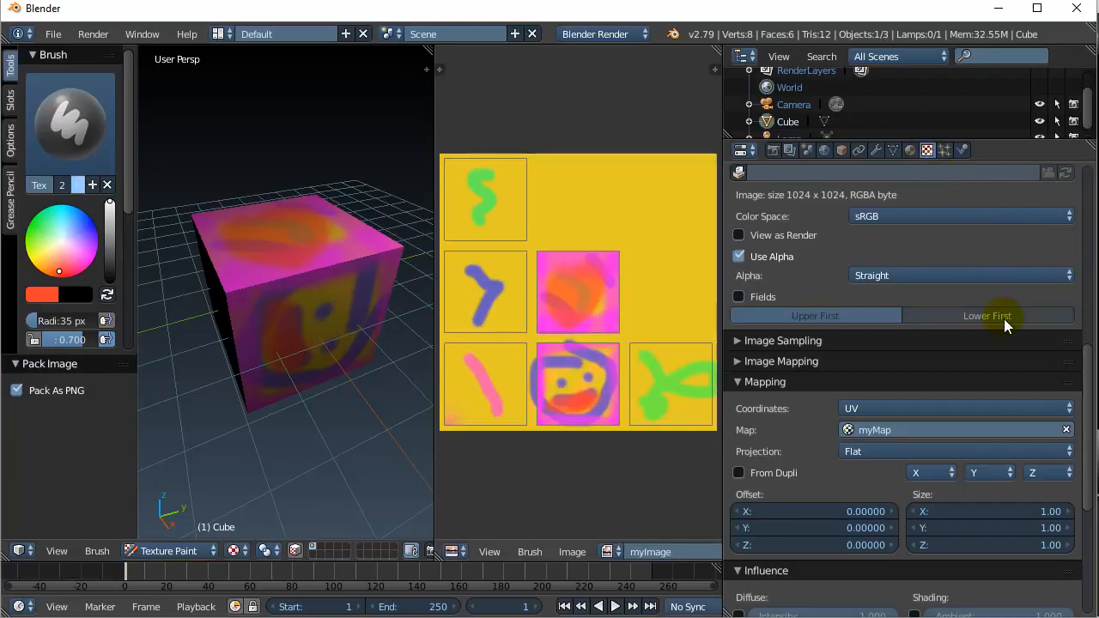
scroll(1004, 319, "up", 14)
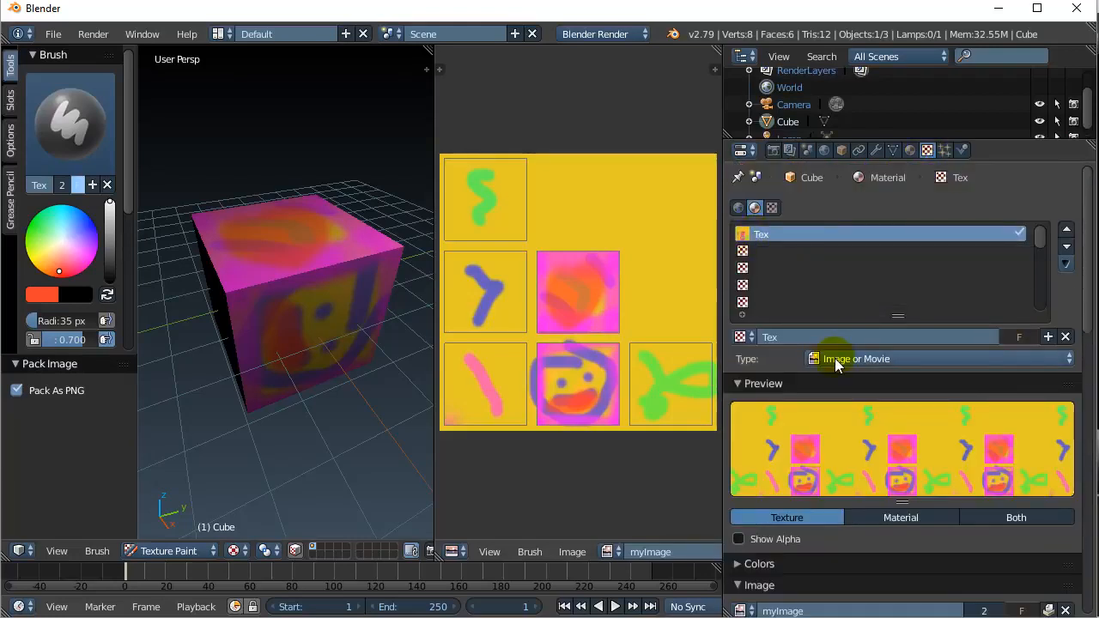
scroll(820, 368, "down", 8)
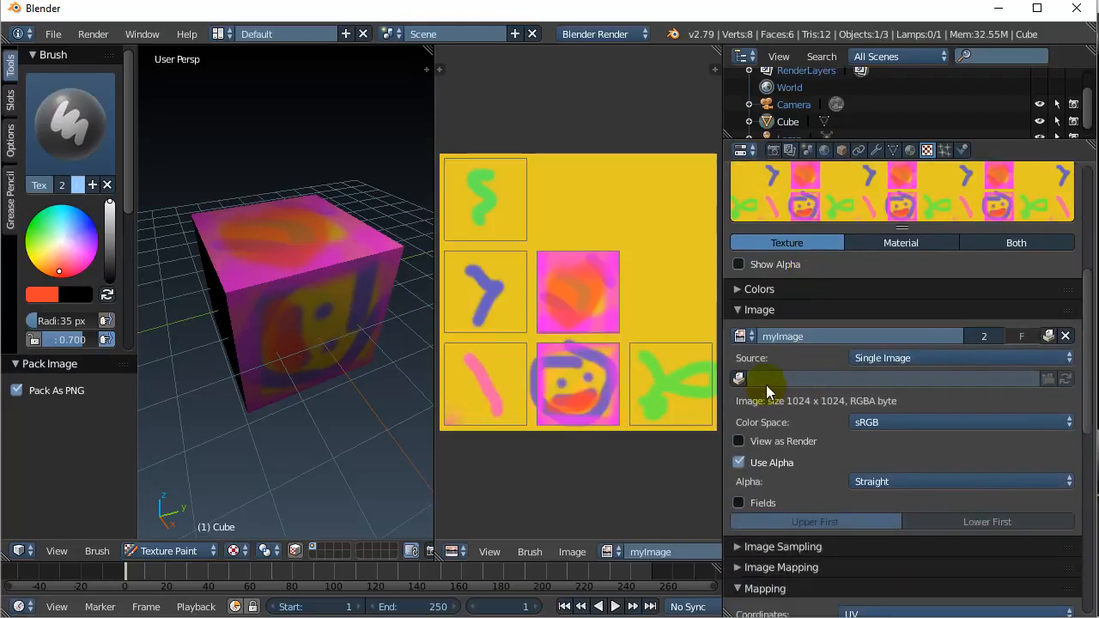
left_click(749, 338)
left_click(748, 365)
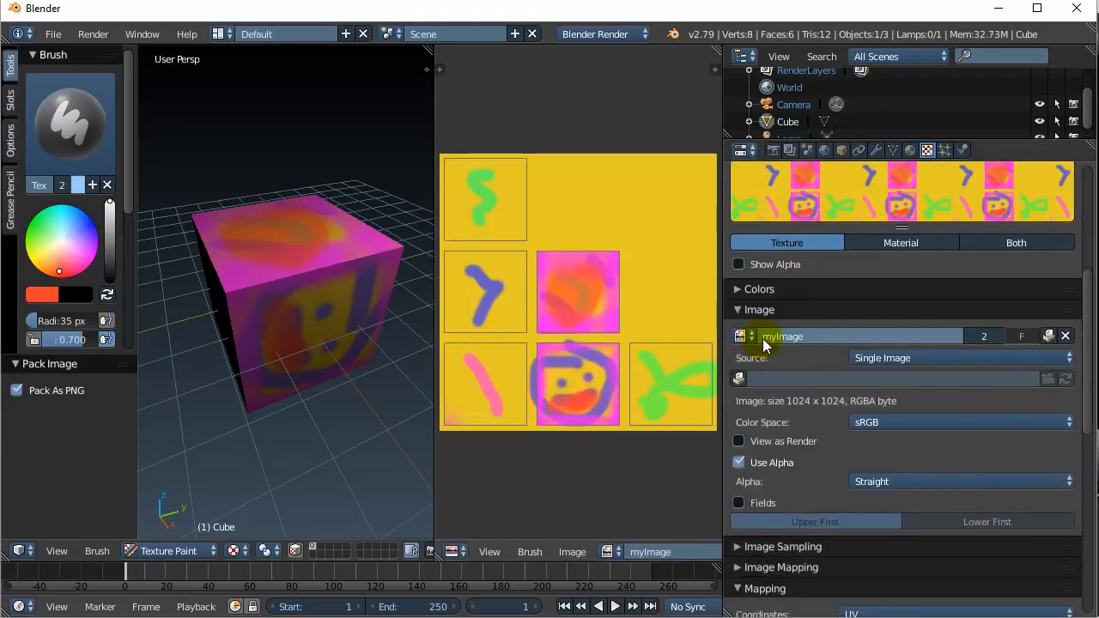
scroll(744, 347, "down", 3)
scroll(743, 348, "down", 5)
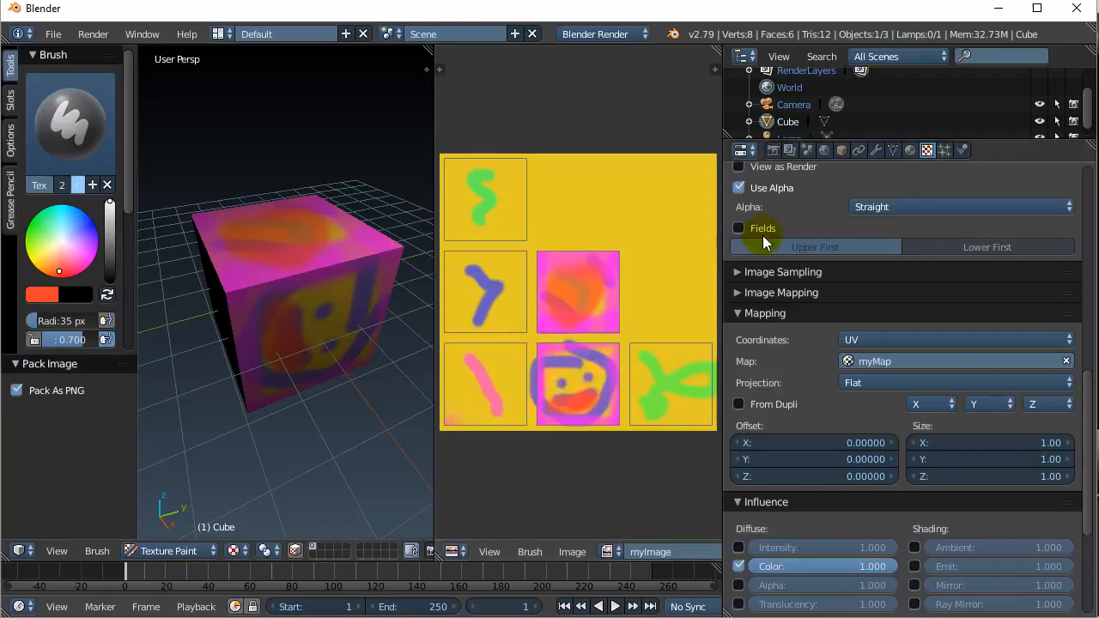
- Check the myMap UV map in Object Data, then return to the texture's mapping settings
left_click(893, 151)
left_click(770, 527)
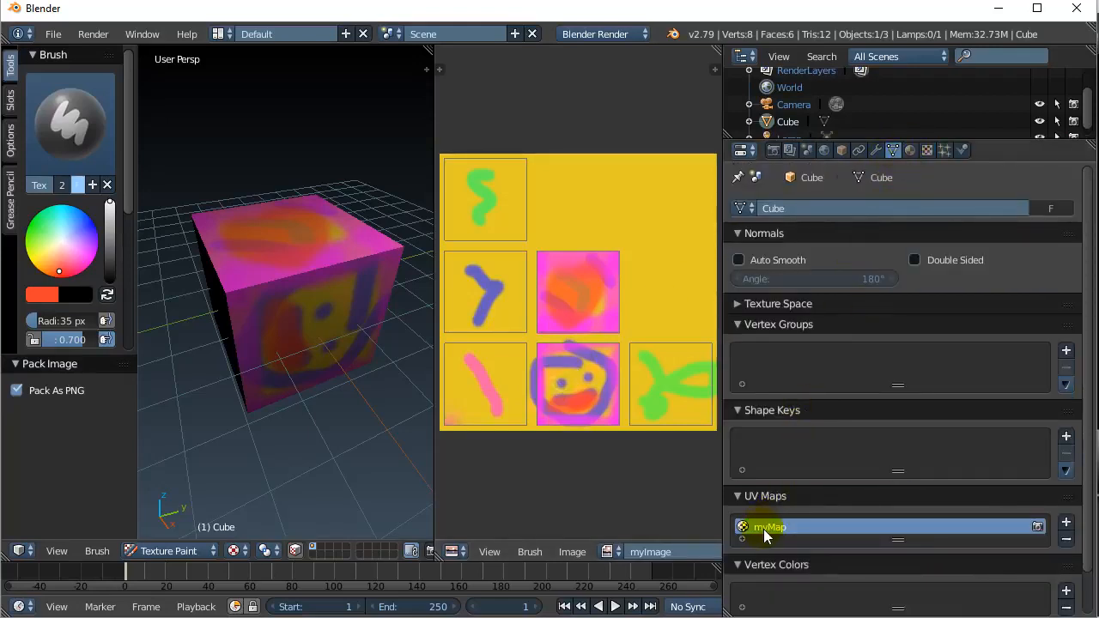
left_click(910, 151)
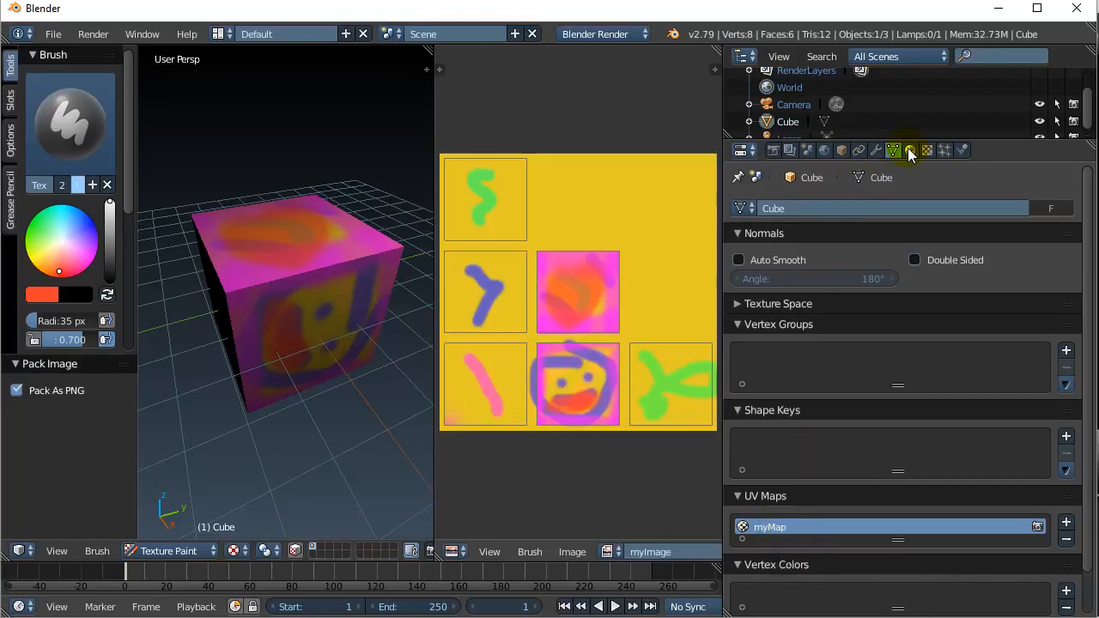
left_click(927, 151)
left_click(603, 123)
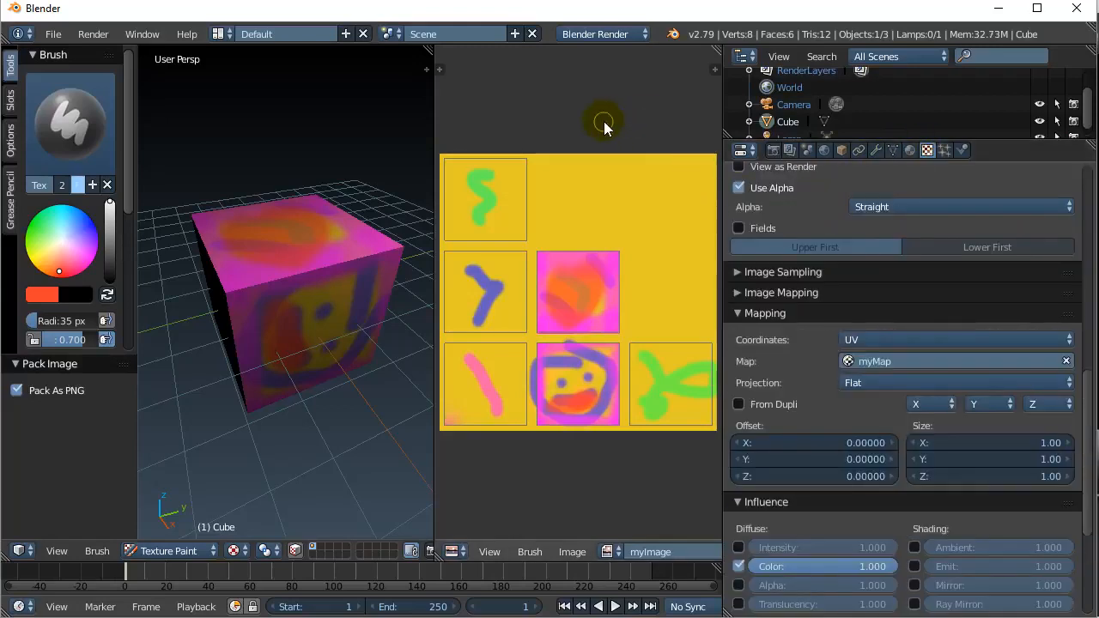